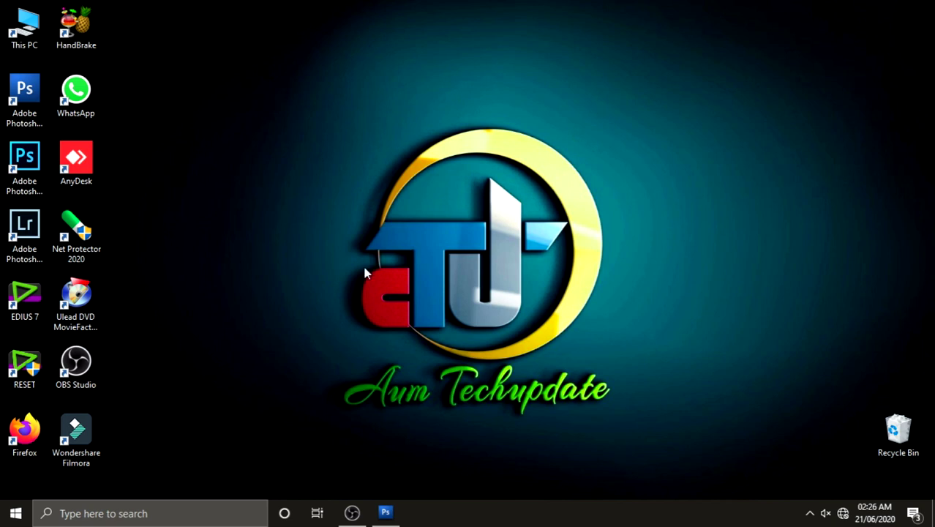
Step: Restore the Photoshop CS3 Extended window from the taskbar
left_click(386, 513)
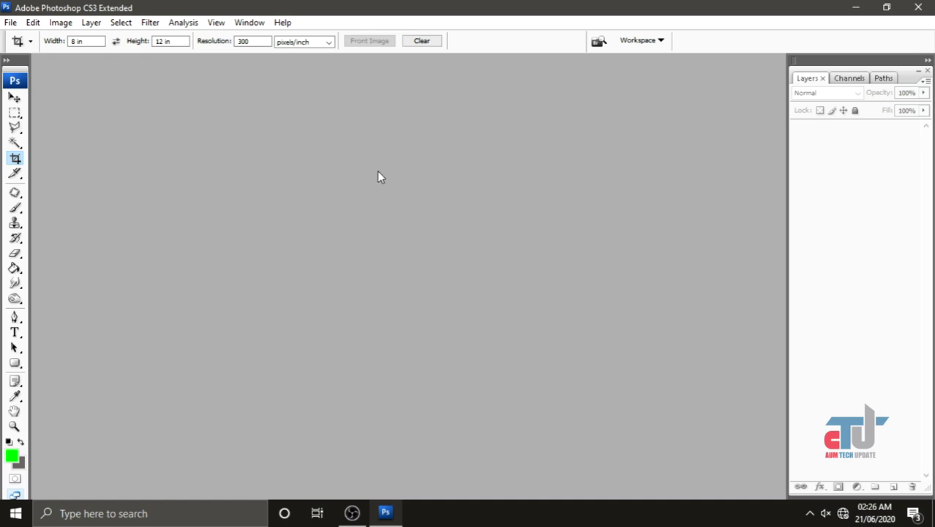
Step: Open Ishani 2.jpg from the PHOTO folder via File > Open
left_click(11, 23)
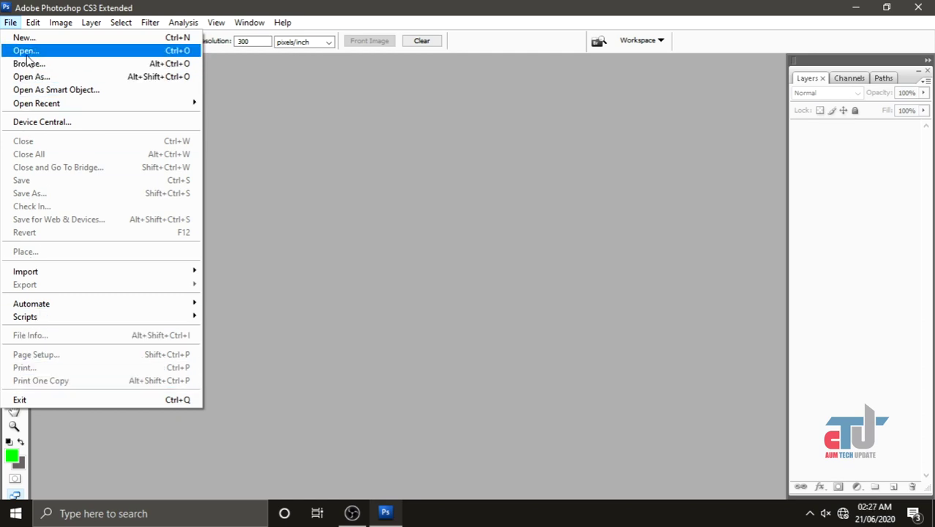
left_click(32, 52)
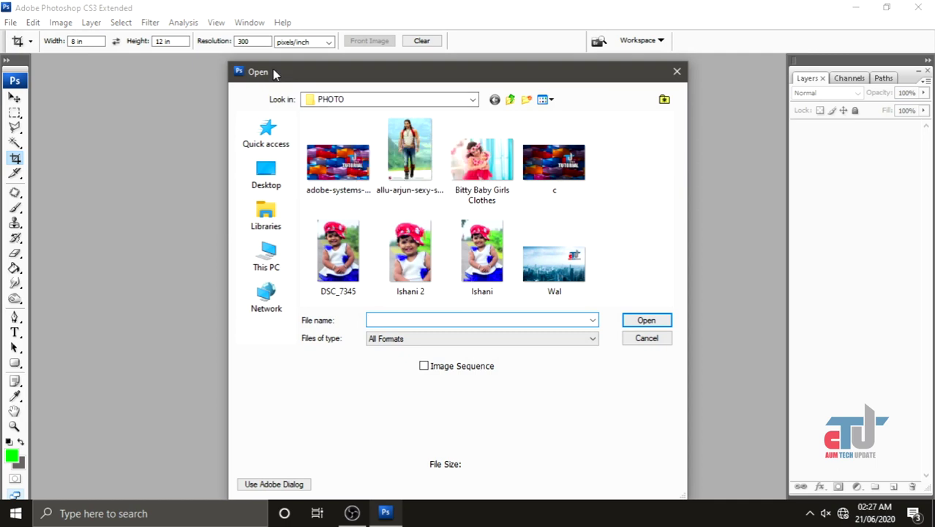
left_click_drag(305, 82, 272, 80)
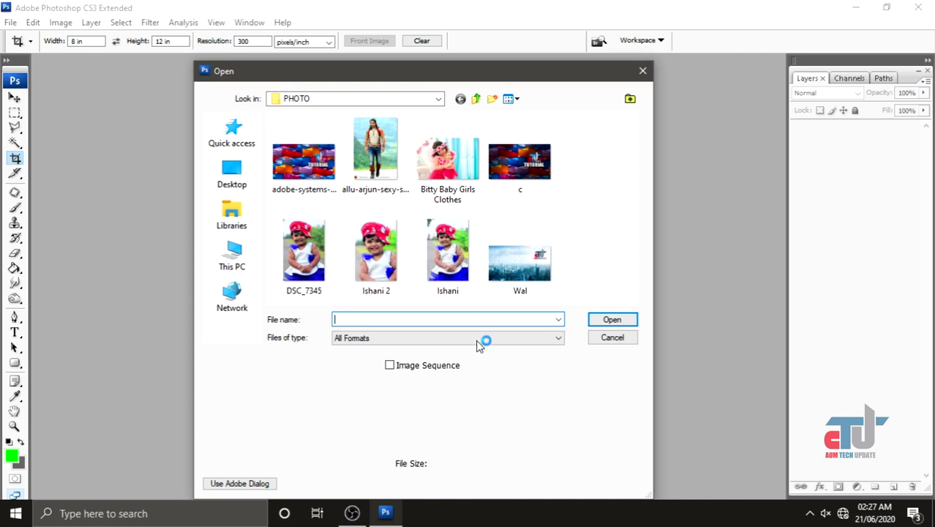
left_click(375, 272)
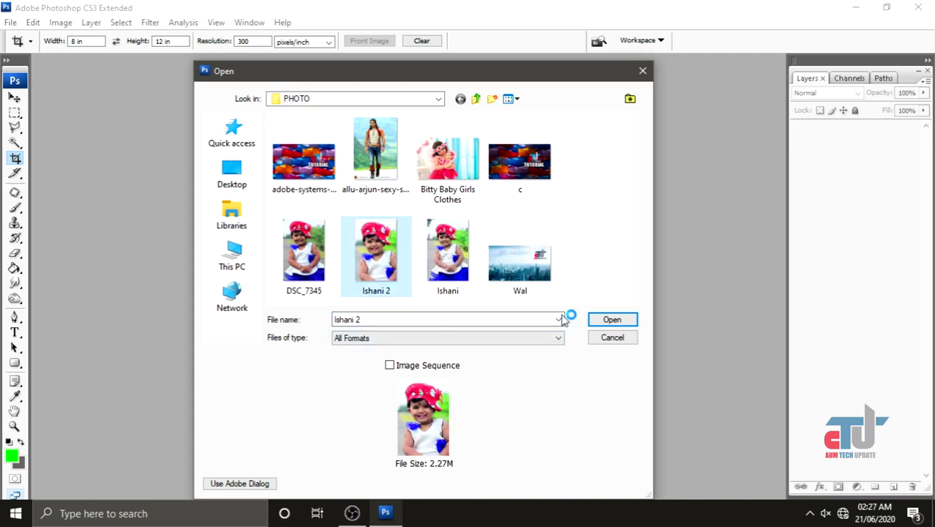
left_click(618, 322)
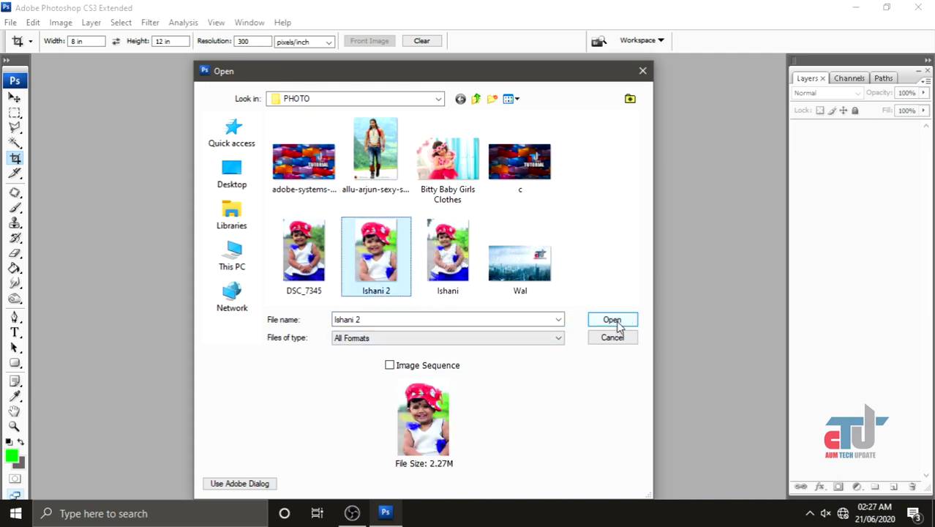
left_click(612, 322)
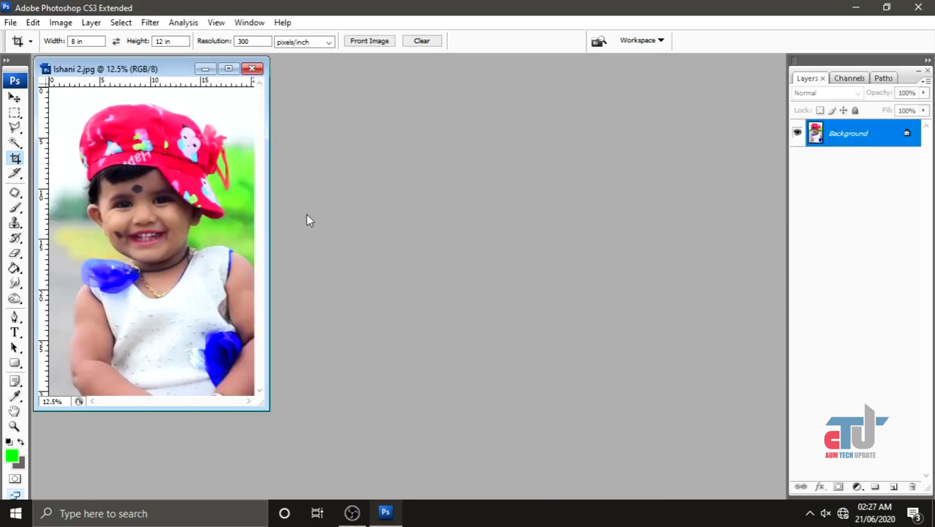
Step: Centre, enlarge and maximize the Ishani 2.jpg document window
mouse_move(115, 70)
left_mouse_down()
mouse_move(350, 97)
mouse_move(335, 95)
left_mouse_up()
left_click_drag(482, 426, 522, 446)
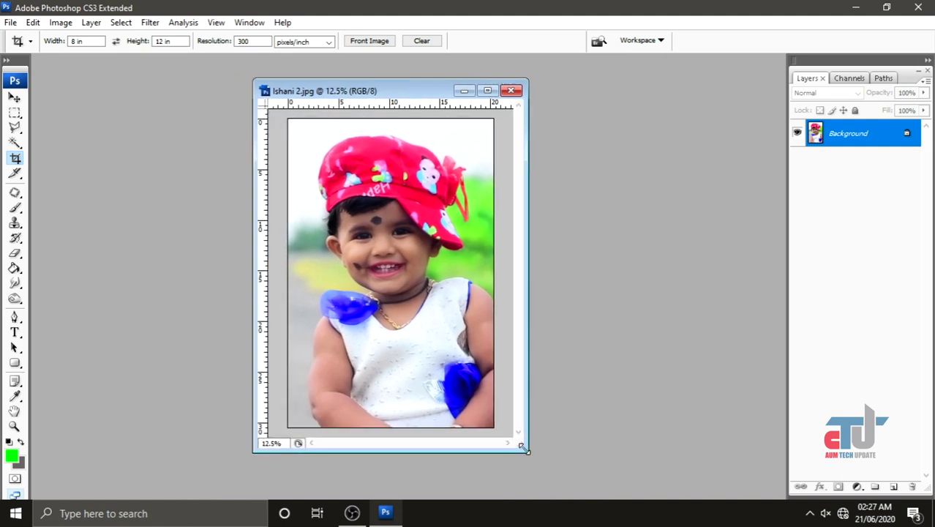
left_click(488, 90)
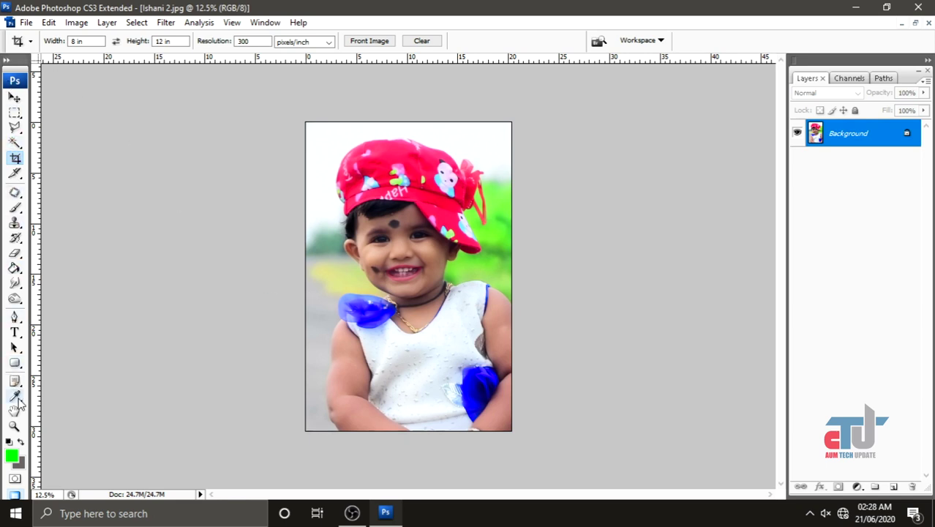
Step: Select the Pen tool for tracing anchor-point paths
left_click(15, 317)
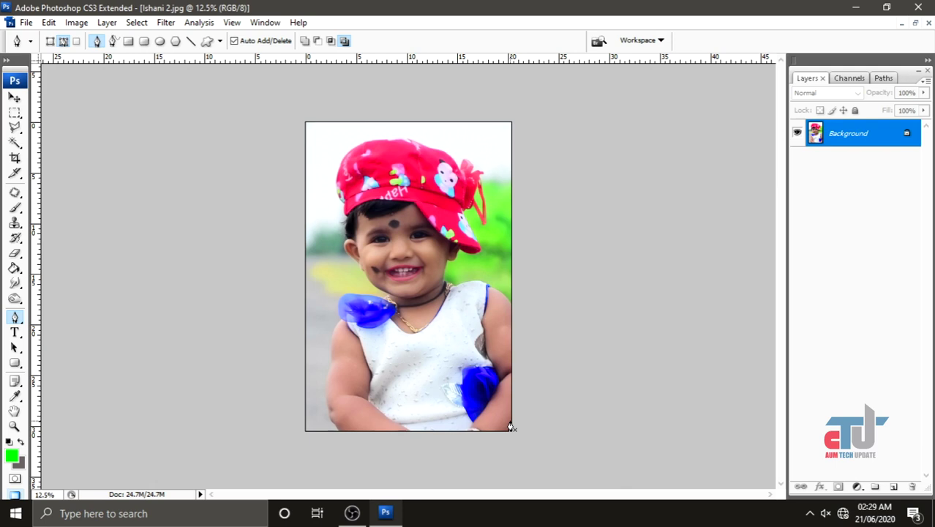
Step: Zoom in on the child's face and pan to the chin and blue shoulder patch
key("ctrl+plus")
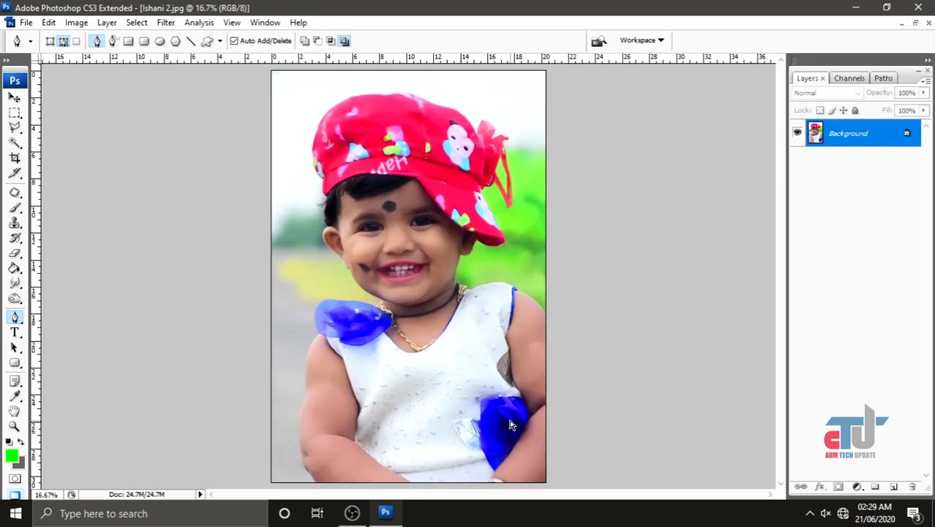
key("ctrl+plus")
key("ctrl+plus")
key("ctrl+plus")
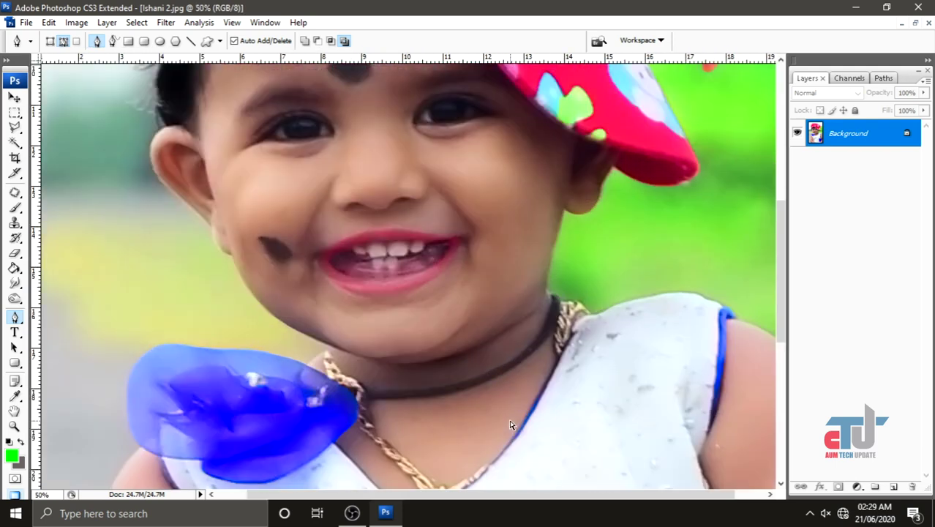
key("ctrl+plus")
key("ctrl+plus")
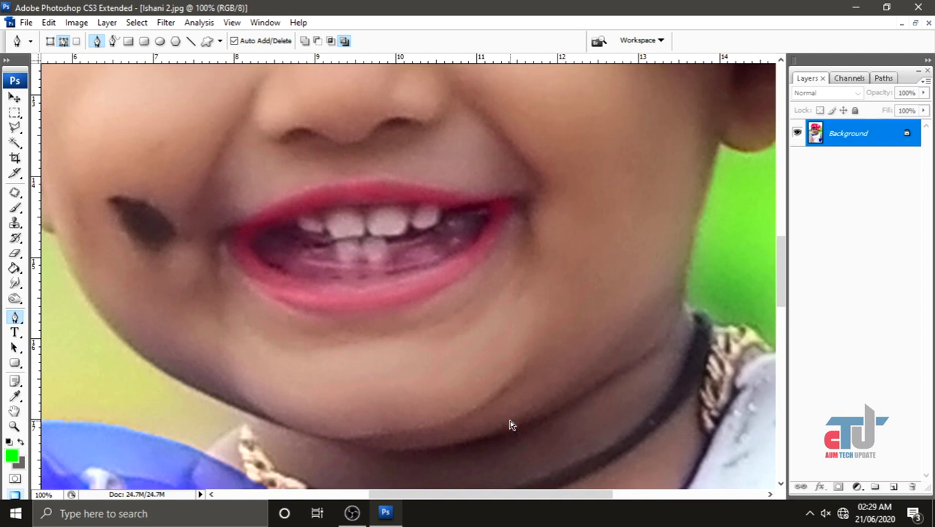
key("ctrl+minus")
key("ctrl+minus")
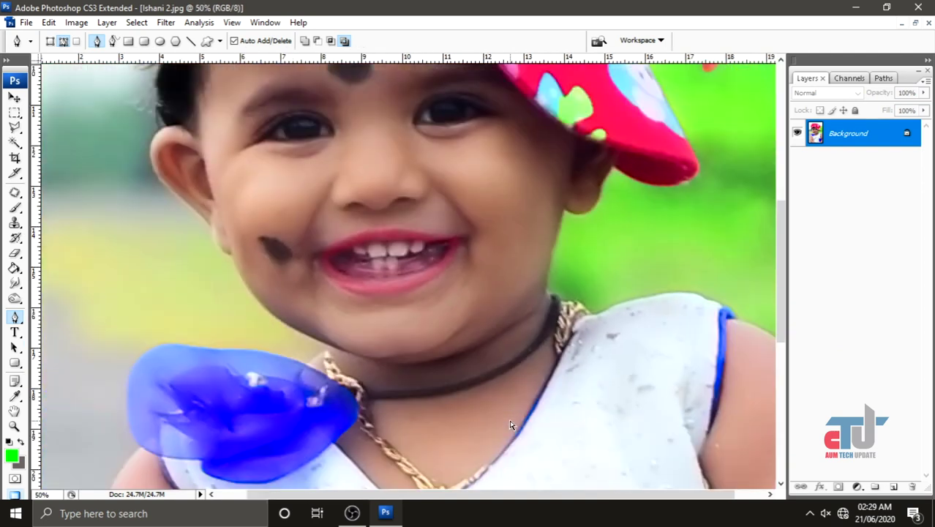
key("ctrl+minus")
key("ctrl+minus")
key("ctrl+minus")
key("ctrl+minus")
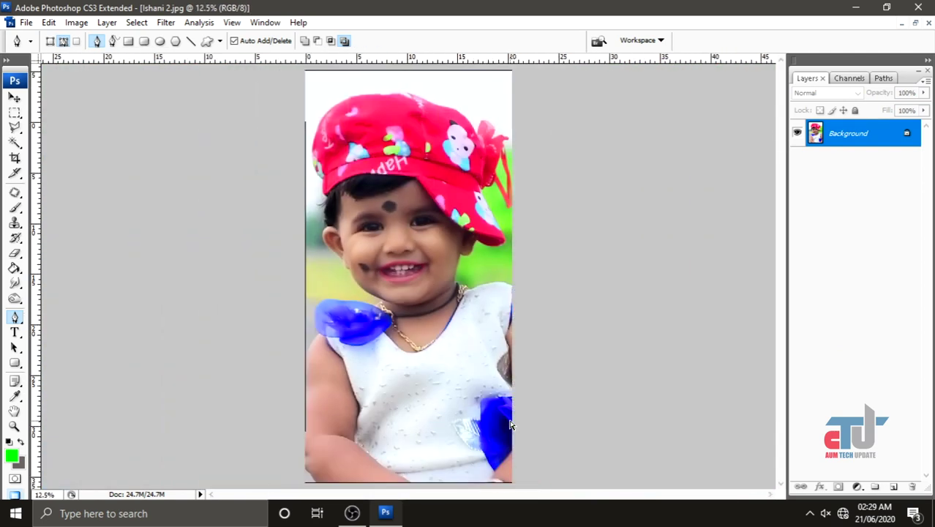
key("ctrl+plus")
key("ctrl+plus")
key("ctrl+plus")
key("ctrl+plus")
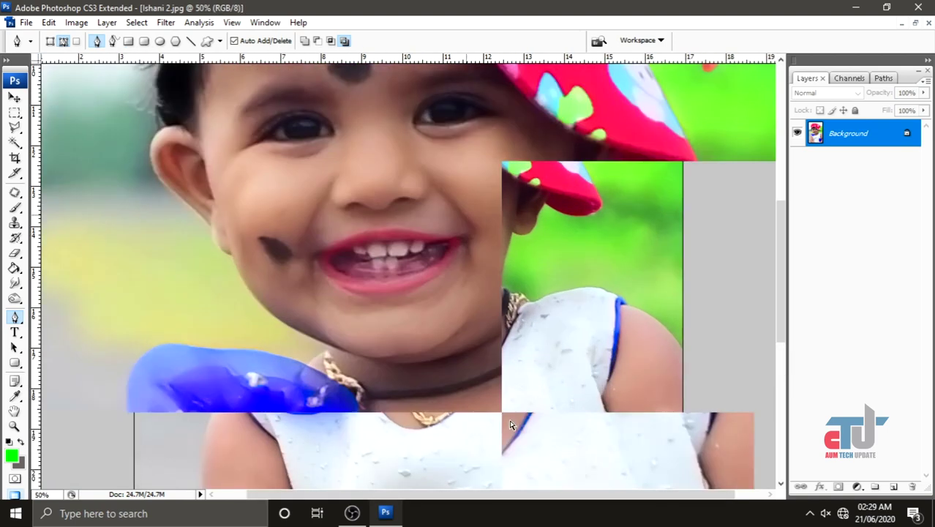
key("ctrl+plus")
key("ctrl+plus")
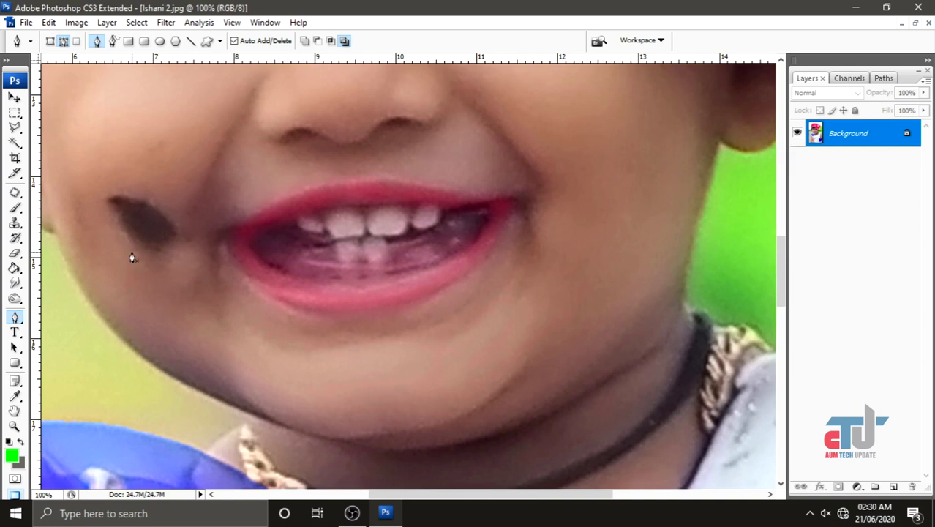
mouse_move(144, 330)
left_mouse_down()
mouse_move(247, 282)
mouse_move(225, 284)
mouse_move(215, 315)
mouse_move(332, 323)
mouse_move(172, 243)
mouse_move(274, 275)
left_mouse_up()
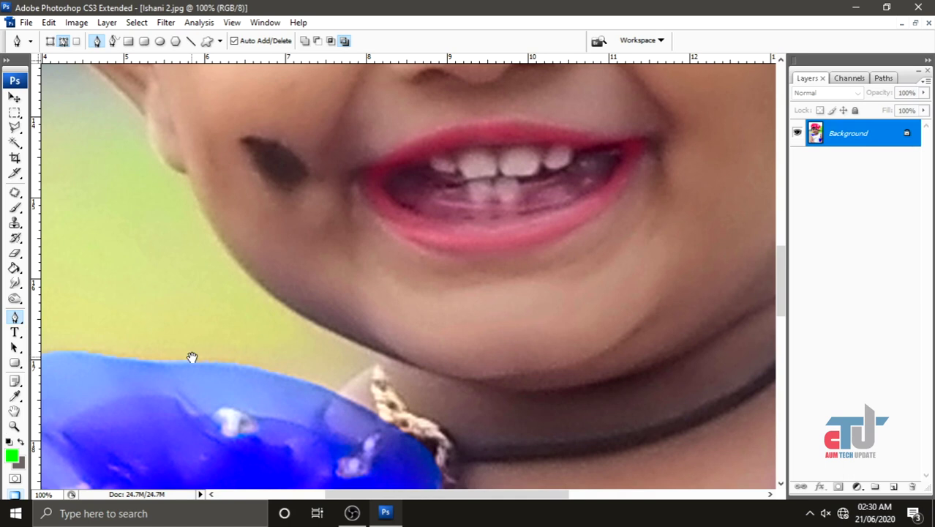
mouse_move(227, 356)
left_mouse_down()
mouse_move(303, 191)
mouse_move(223, 386)
mouse_move(319, 215)
mouse_move(416, 306)
mouse_move(371, 272)
mouse_move(314, 314)
left_mouse_up()
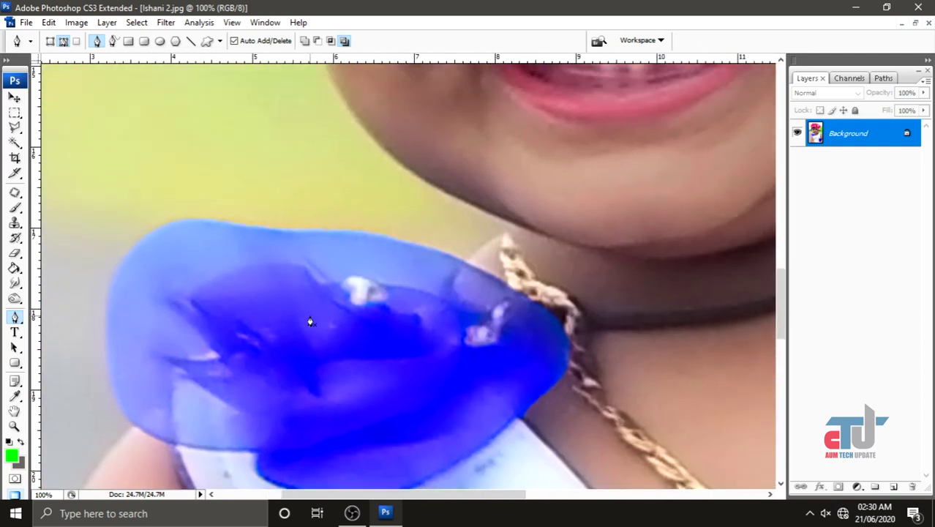
Step: Pan the 100% view across the shoulder down to the elbow bend
key("ctrl+minus")
key("ctrl+minus")
key("ctrl+minus")
scroll(311, 320, "up", 3)
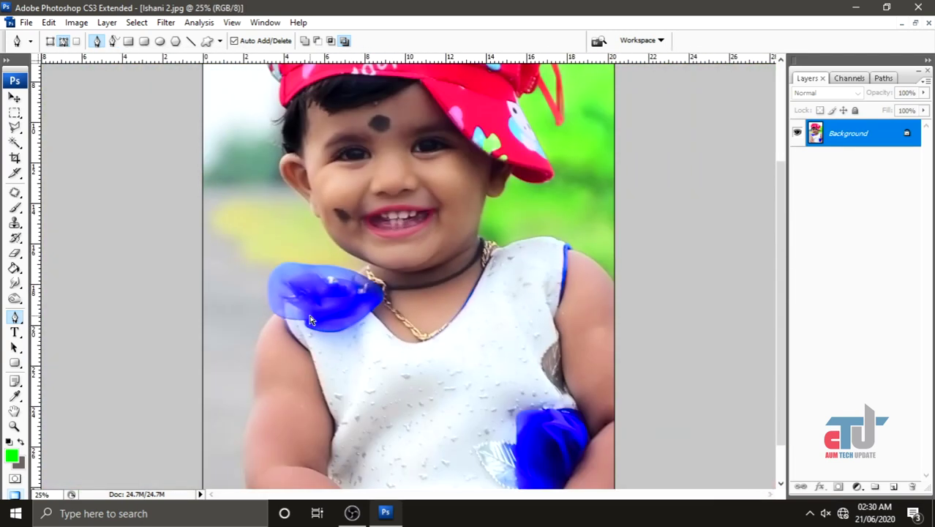
key("ctrl+plus")
scroll(310, 320, "up", 2)
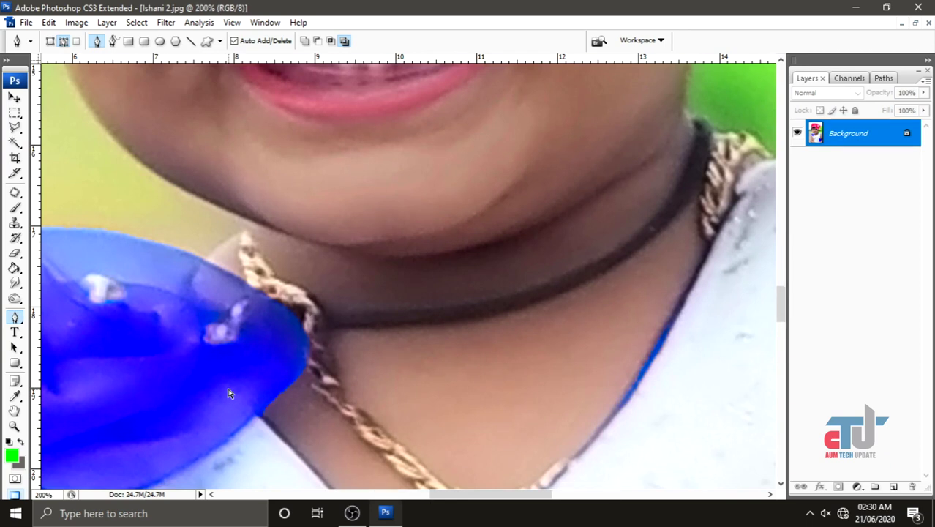
key("ctrl+plus")
key("ctrl+plus")
key("ctrl+minus")
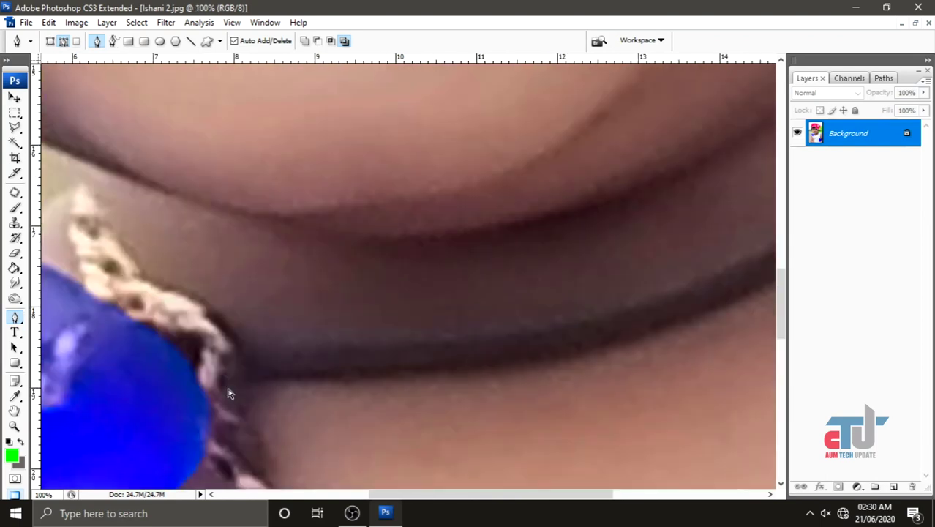
key("ctrl+minus")
mouse_move(153, 433)
left_mouse_down()
mouse_move(162, 400)
mouse_move(261, 318)
mouse_move(405, 152)
mouse_move(356, 92)
mouse_move(292, 217)
mouse_move(325, 333)
left_mouse_up()
left_click_drag(306, 439, 321, 364)
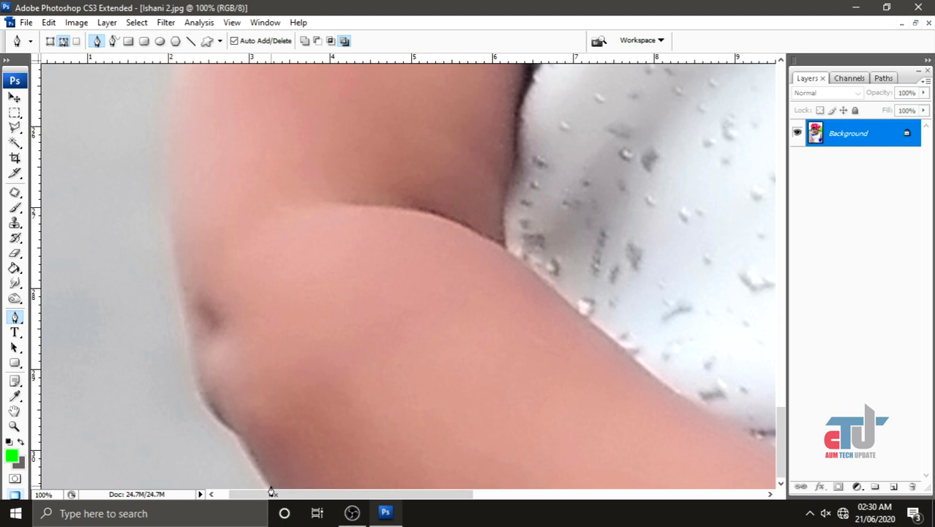
Step: Start the path at the arm's lower edge with anchors climbing the outer arm
left_click(265, 474)
left_click(245, 444)
left_click(240, 434)
left_click(223, 422)
left_click(203, 402)
Step: Continue placing anchors further up the outer edge of the lower arm
left_click_drag(221, 374, 246, 433)
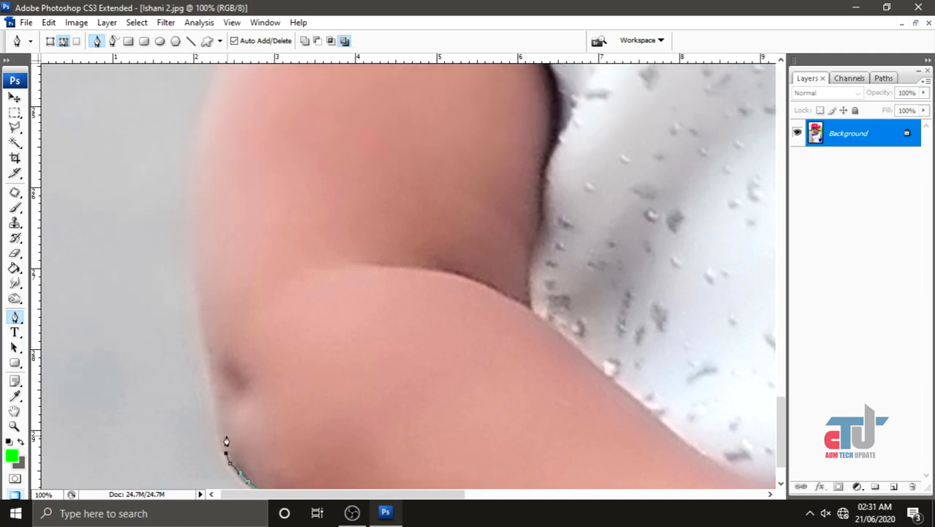
left_click(220, 434)
left_click(218, 410)
left_click(217, 389)
left_click(212, 366)
left_click(211, 354)
mouse_move(225, 338)
left_mouse_down()
mouse_move(236, 400)
mouse_move(250, 378)
left_mouse_up()
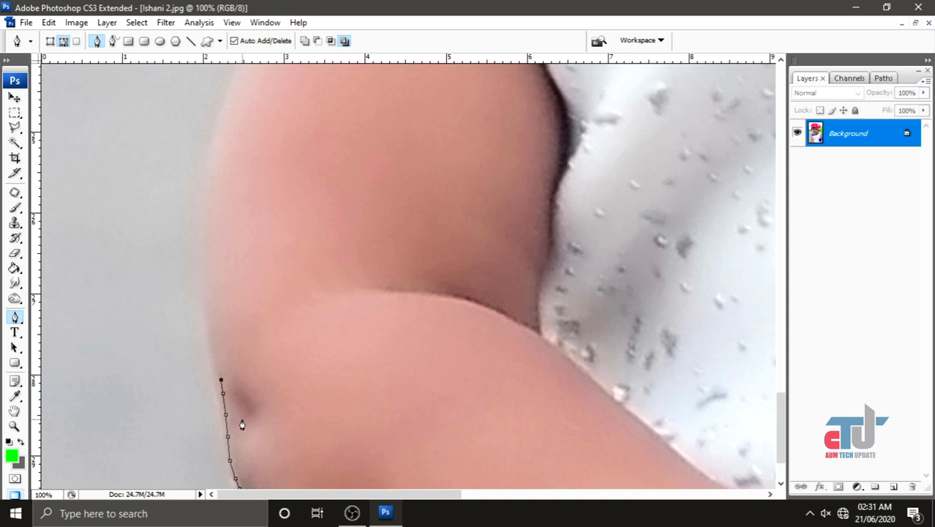
mouse_move(281, 409)
left_mouse_down()
mouse_move(311, 301)
mouse_move(307, 354)
mouse_move(317, 384)
left_mouse_up()
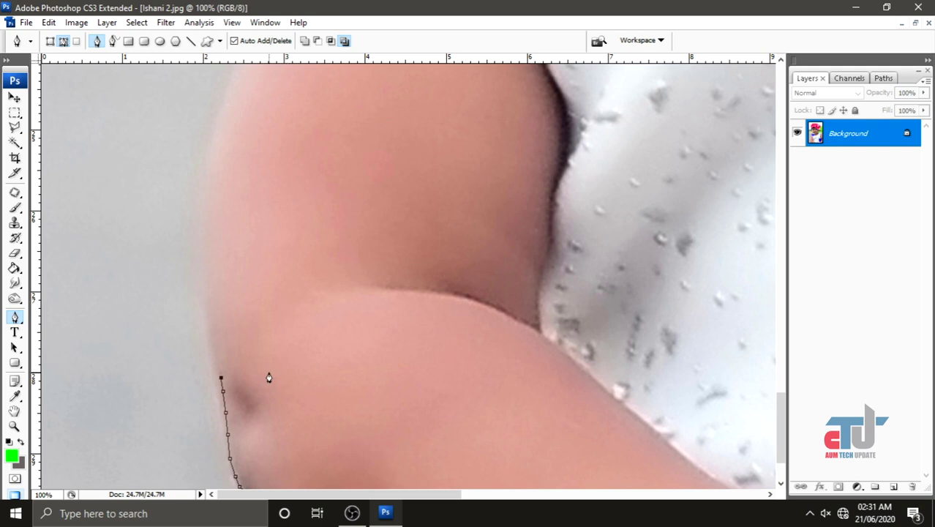
key("ctrl+minus")
key("ctrl+minus")
key("ctrl+minus")
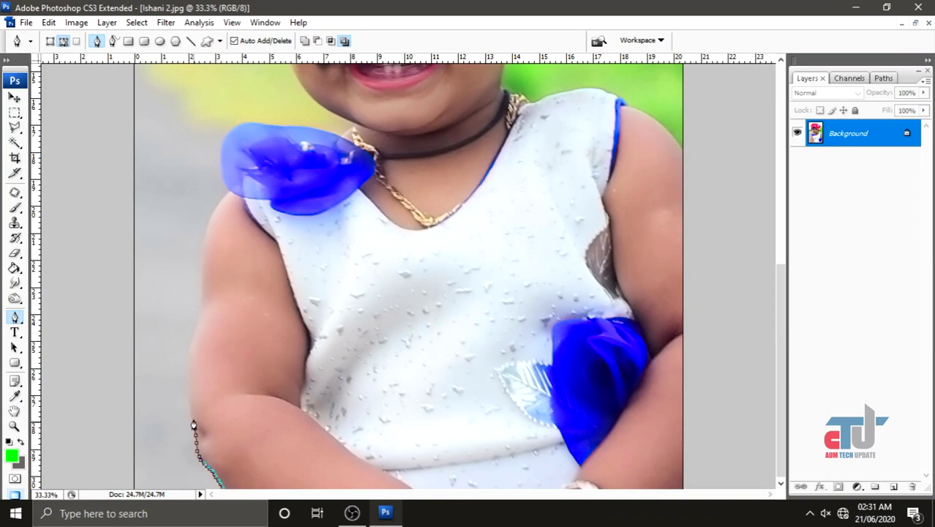
Step: Bring the left arm into view and place the next anchor on its outer edge
key("ctrl+plus")
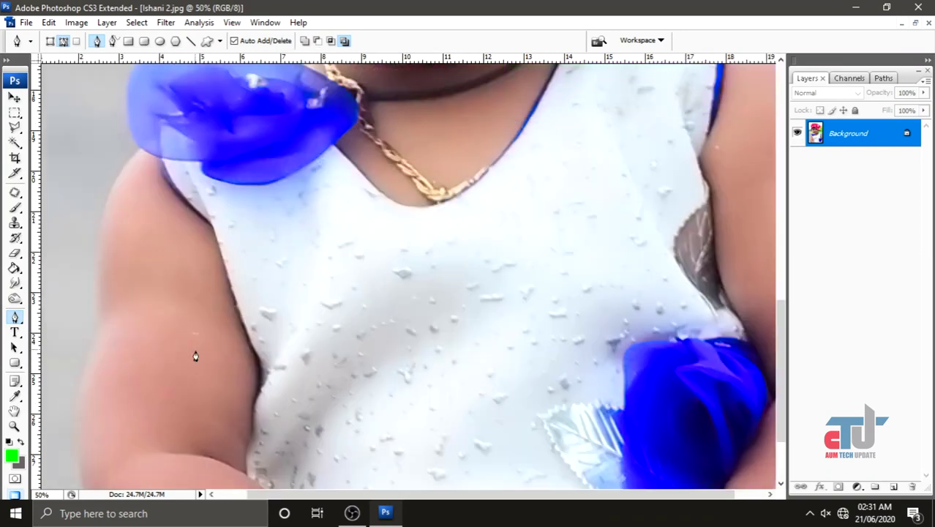
left_click_drag(178, 378, 309, 272)
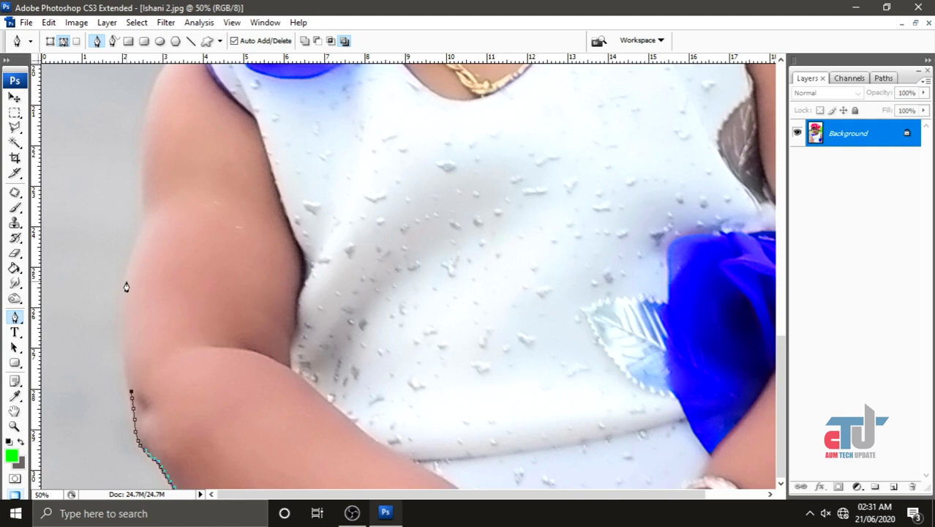
key("ctrl+0")
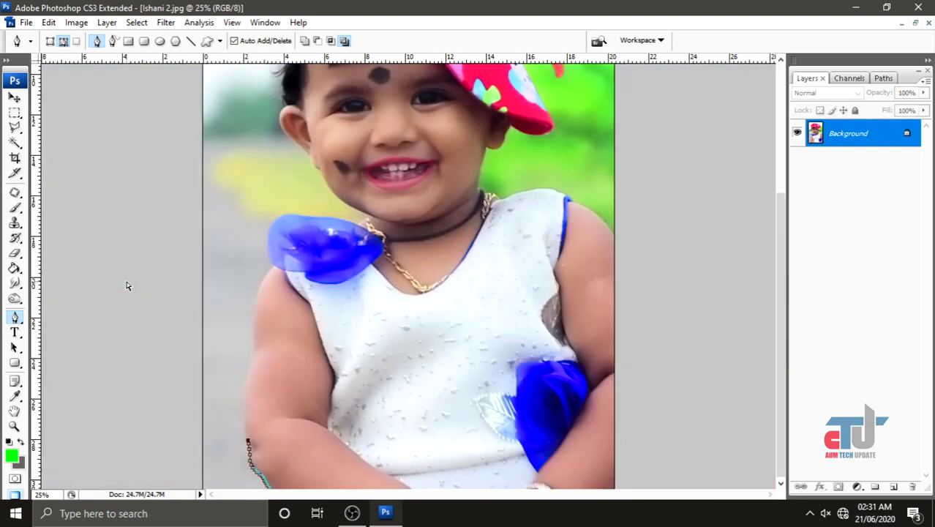
key("ctrl+plus")
key("ctrl+plus")
key("ctrl+plus")
left_click_drag(113, 427, 315, 218)
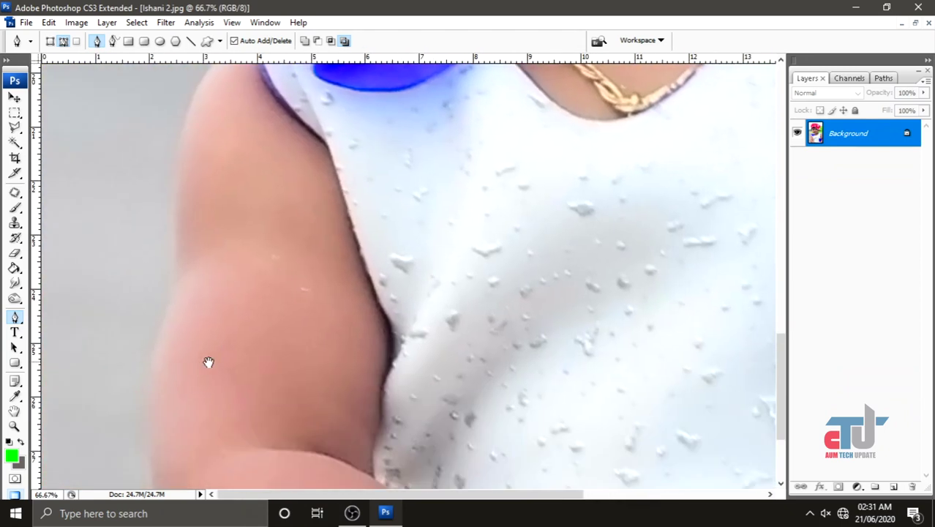
key("ctrl+minus")
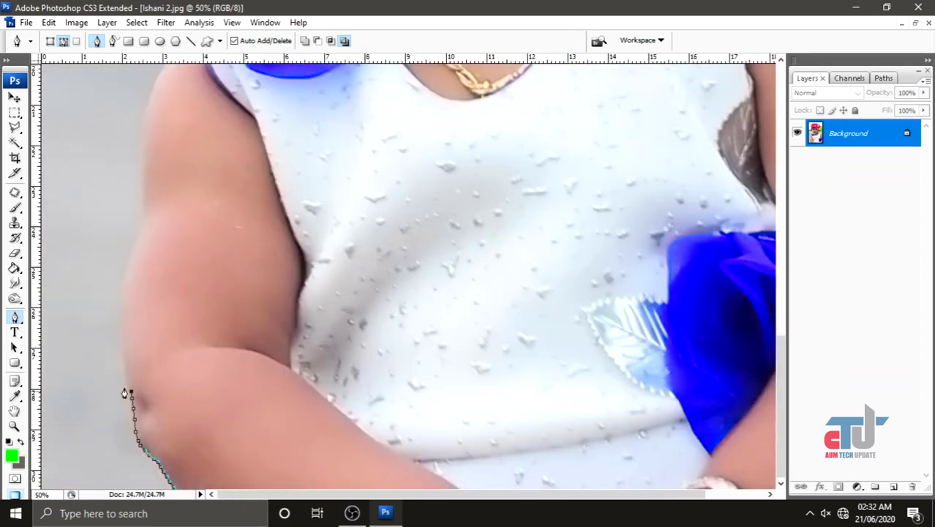
left_click(141, 234)
key("ctrl+z")
left_click(139, 234)
Step: Drag that anchor into a curve hugging the upper arm edge
mouse_move(139, 234)
left_mouse_down()
mouse_move(182, 185)
mouse_move(186, 161)
left_mouse_up()
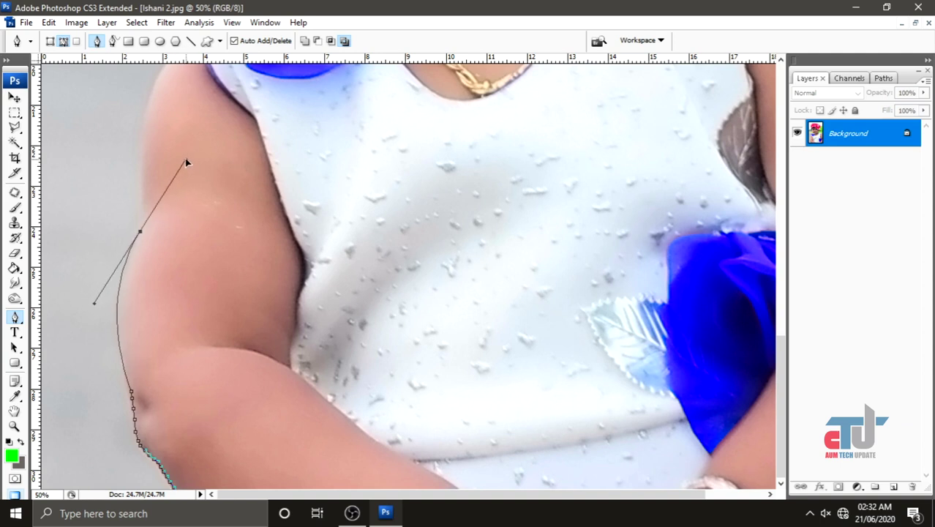
left_click_drag(185, 158, 182, 167)
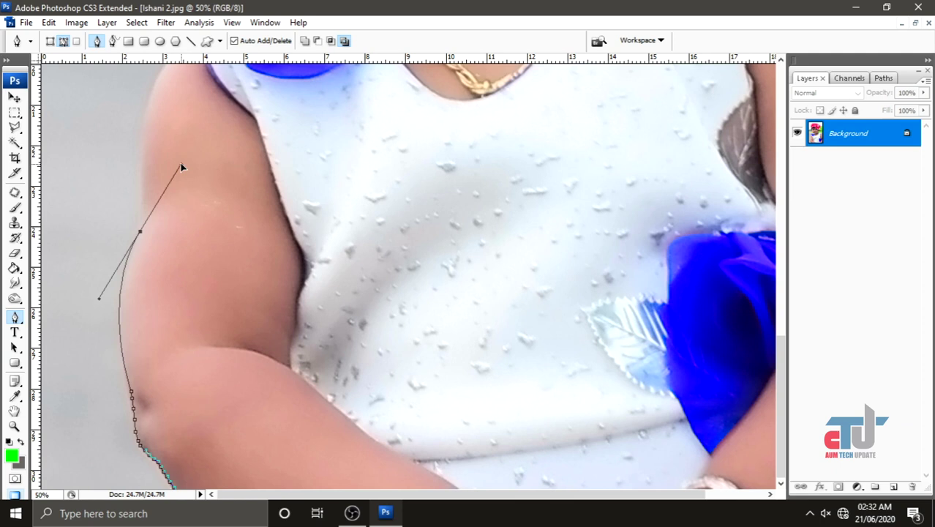
left_click_drag(183, 168, 180, 155)
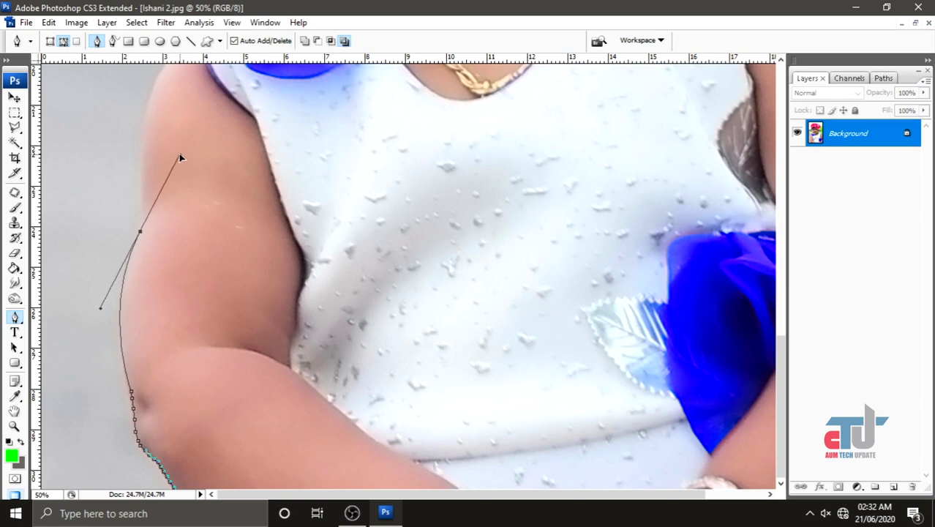
left_click_drag(179, 153, 180, 154)
left_click(140, 232)
Step: Add three more anchors higher up the upper arm edge
left_click_drag(140, 236, 142, 301)
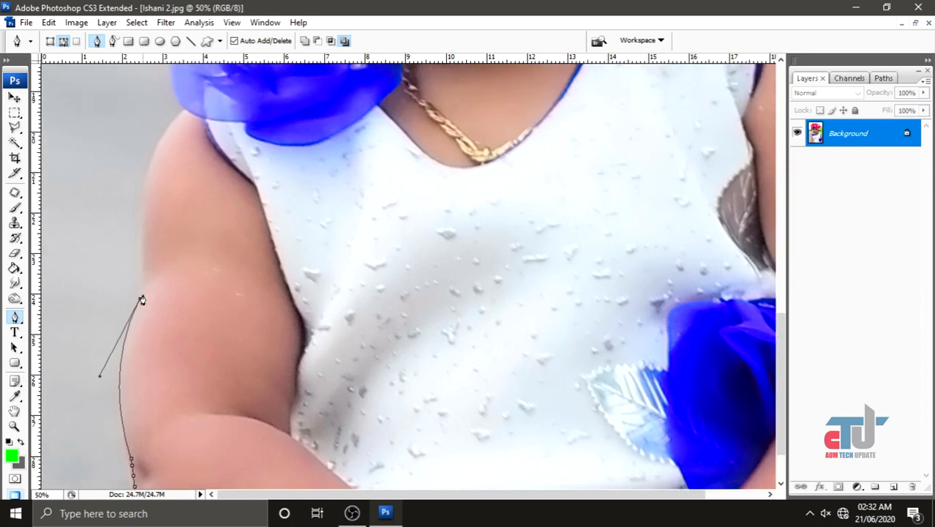
left_click(142, 270)
left_click(143, 256)
left_click(142, 244)
scroll(188, 234, "up", 1)
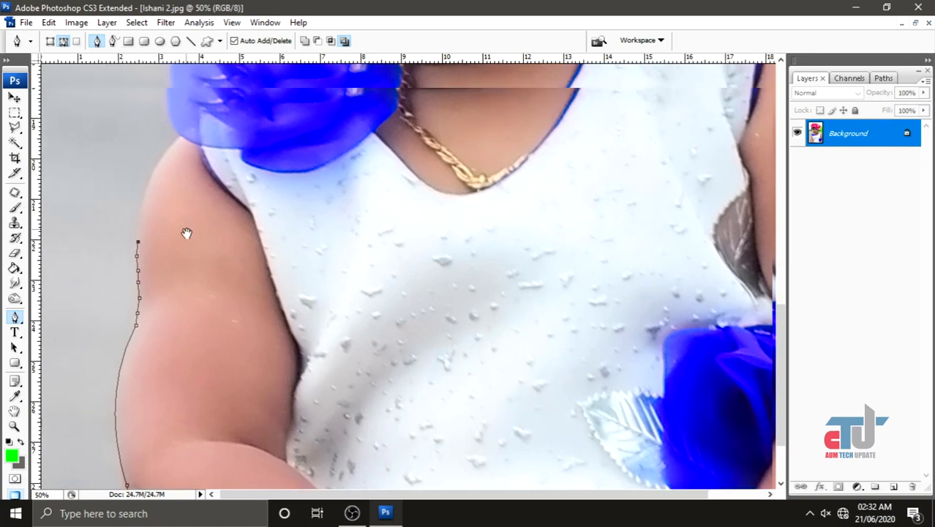
scroll(168, 278, "up", 3)
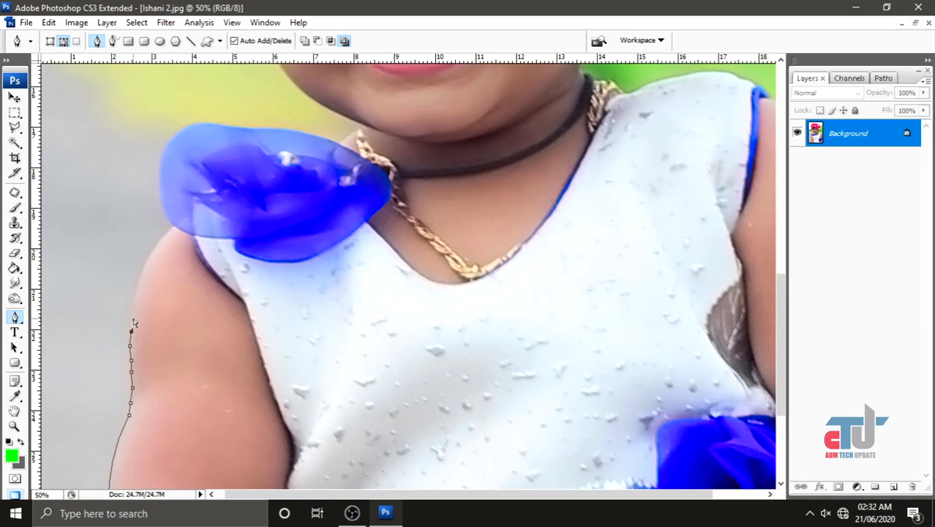
Step: At 100% zoom, add six anchors up the upper arm edge
key("ctrl+plus")
left_click_drag(105, 375, 463, 217)
scroll(241, 338, "up", 2)
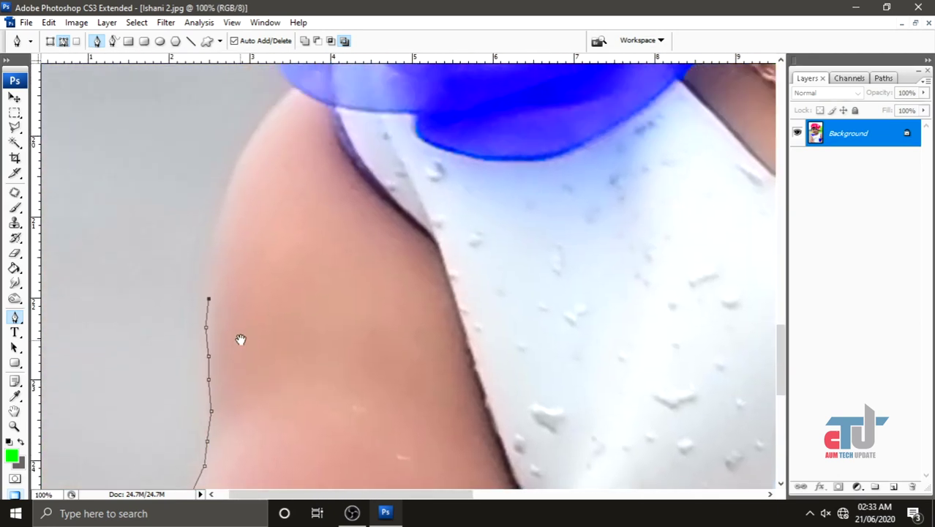
left_click(207, 274)
left_click(211, 253)
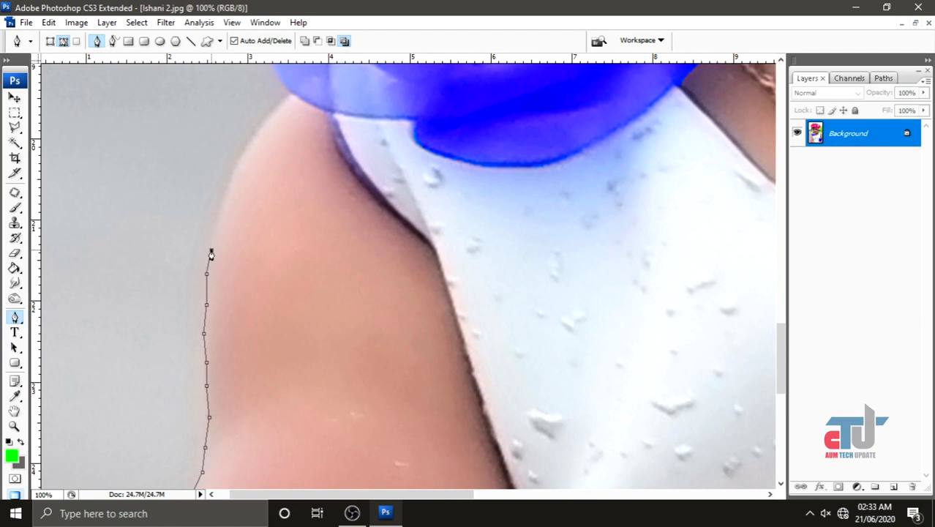
left_click(216, 227)
scroll(224, 220, "up", 3)
left_click(221, 285)
left_click(229, 262)
left_click(237, 240)
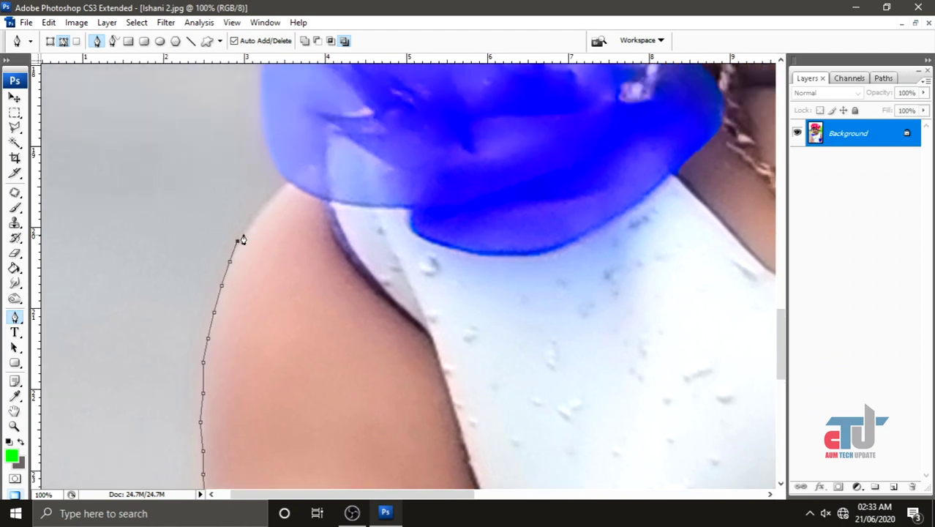
scroll(243, 240, "up", 3)
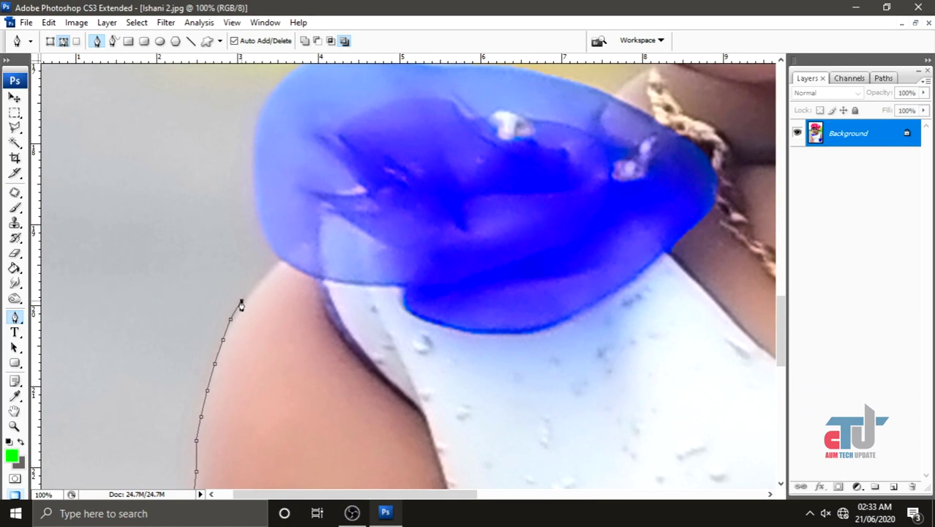
Step: Trace anchors up the outer edge of the shoulder
left_click(253, 287)
left_click(271, 266)
left_click_drag(276, 267, 265, 356)
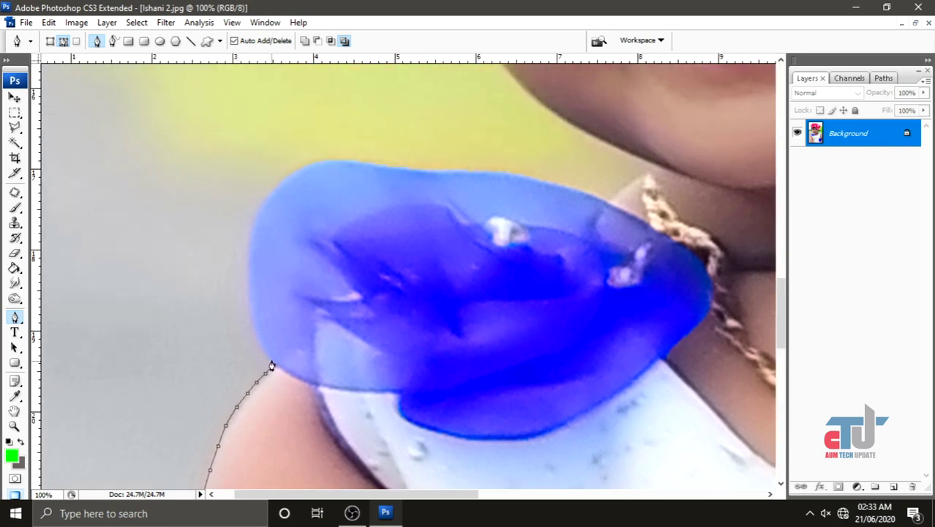
left_click(255, 330)
left_click(251, 304)
left_click(248, 282)
left_click_drag(248, 281, 244, 346)
left_click(244, 316)
left_click(246, 299)
Step: Trace where the shoulder meets the bow and along the bow's outer outline
left_click(256, 274)
left_click(278, 248)
left_click(304, 235)
left_click(319, 231)
left_click_drag(349, 239, 378, 241)
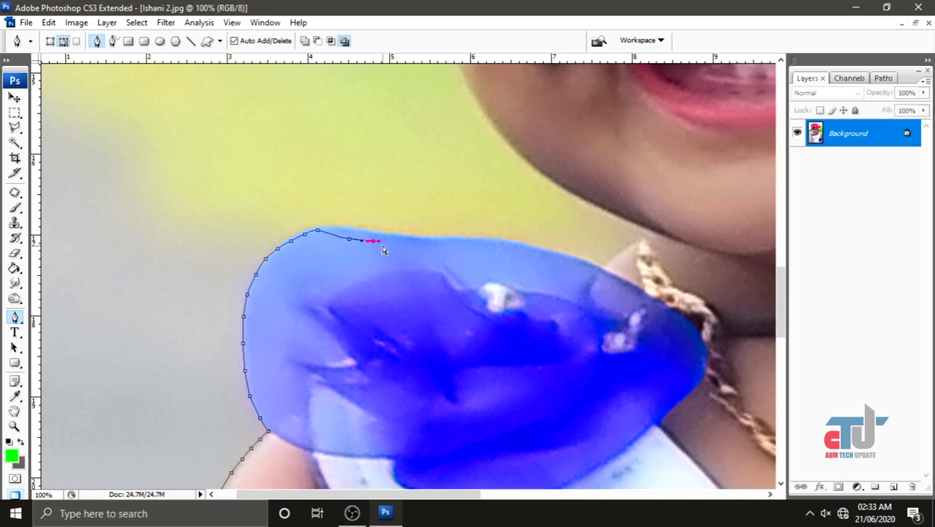
Step: Undo stray anchors and extend the path across the top of the blue bow
key("ctrl+alt+z")
key("ctrl+alt+z")
key("ctrl+alt+z")
left_click(316, 231)
left_click(344, 229)
left_click(383, 235)
left_click(411, 237)
left_click(446, 232)
left_click(456, 236)
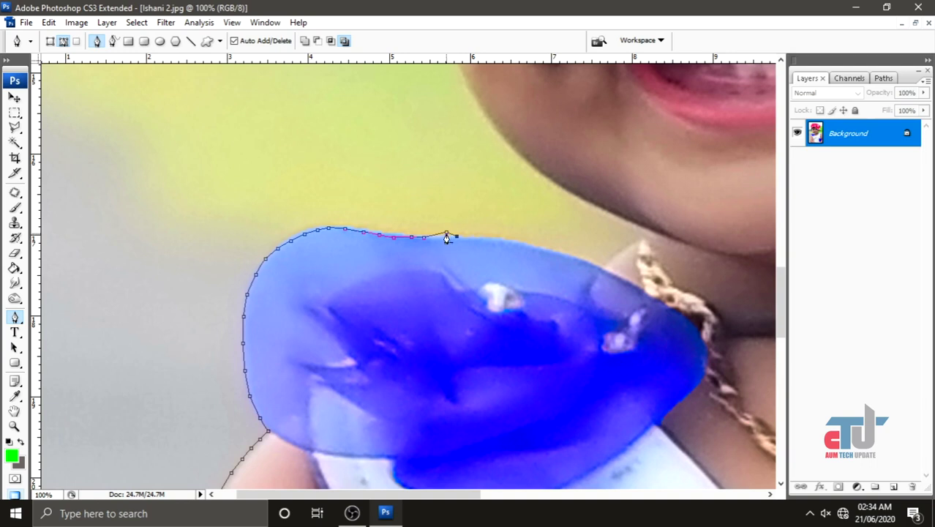
left_click(447, 237)
key("ctrl+z")
Step: Trace the rest of the bow's top edge rightward to the necklace
left_click(471, 237)
left_click(500, 239)
left_click(532, 245)
left_click(547, 249)
left_click(581, 257)
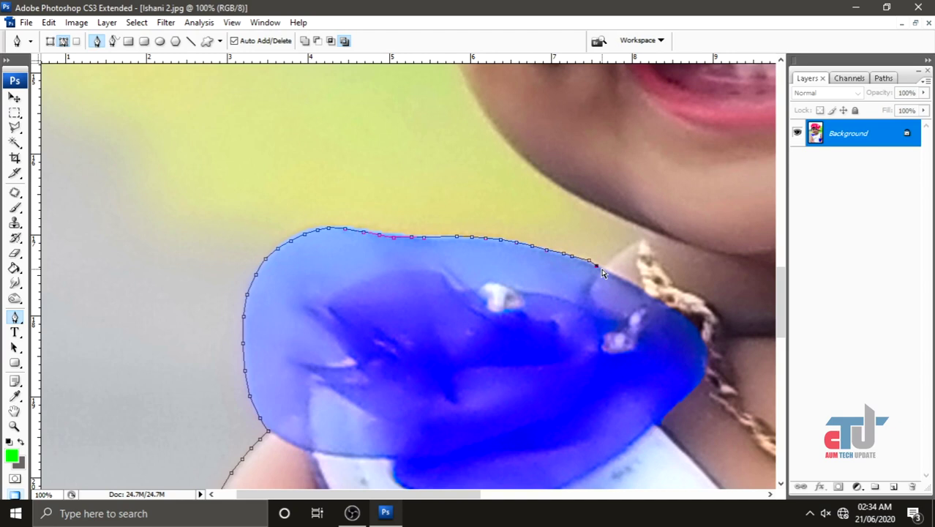
Step: Extend the path from the bow's top corner toward the neck, undoing two misplaced points
scroll(602, 273, "up", 2)
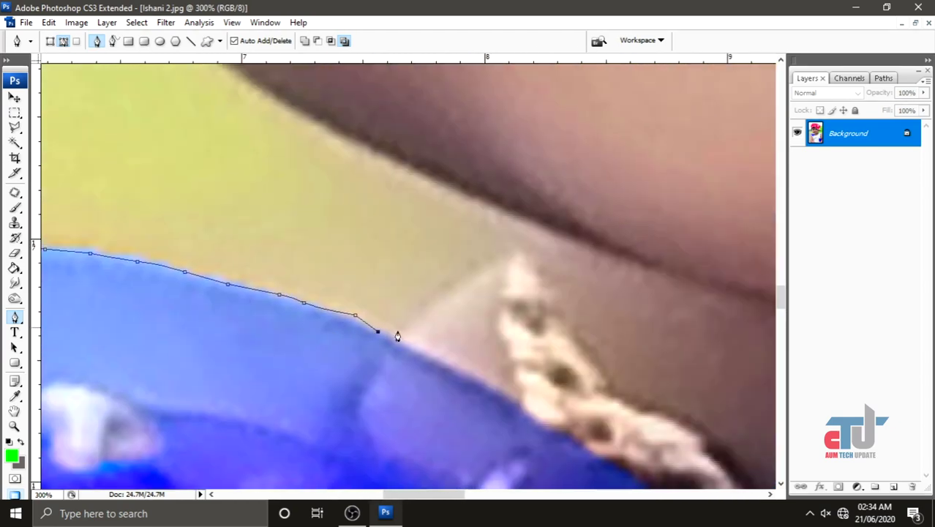
left_click(388, 335)
left_click(410, 315)
left_click(421, 302)
left_click(450, 278)
left_click_drag(477, 259, 455, 319)
left_click(459, 315)
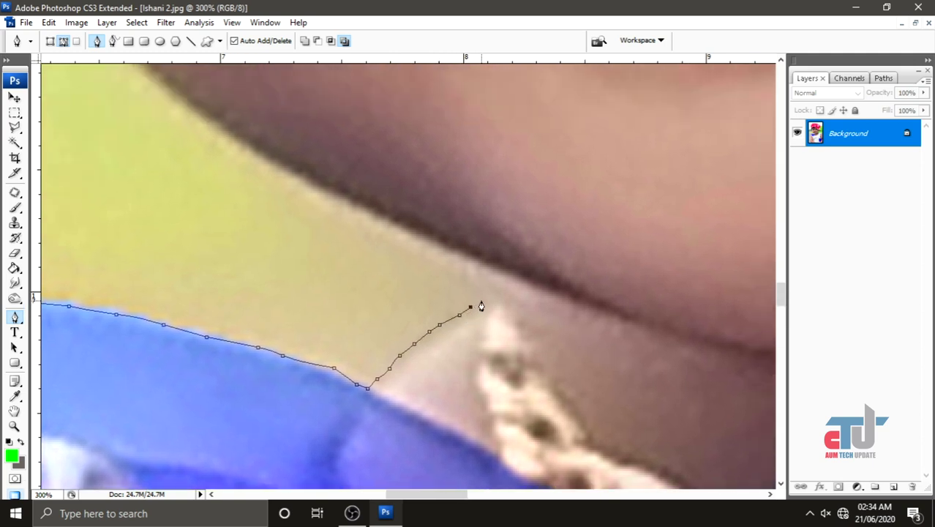
scroll(481, 307, "down", 3)
scroll(480, 306, "up", 3)
scroll(480, 307, "up", 1)
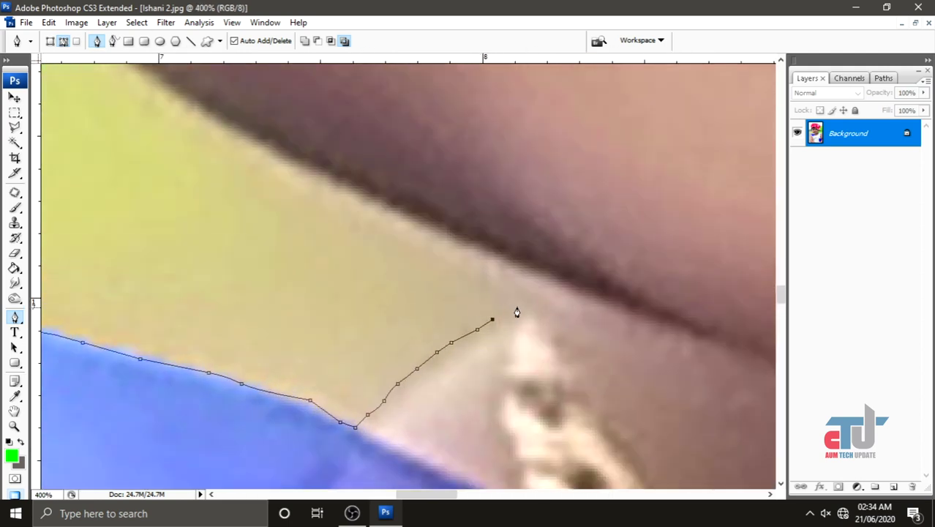
key("ctrl+alt+z")
key("ctrl+alt+z")
key("ctrl+alt+z")
key("ctrl+alt+z")
key("ctrl+alt+z")
key("ctrl+alt+z")
Step: Retry four anchors up the neck edge, then undo the misplaced ones
left_click(421, 357)
left_click(437, 341)
left_click(463, 319)
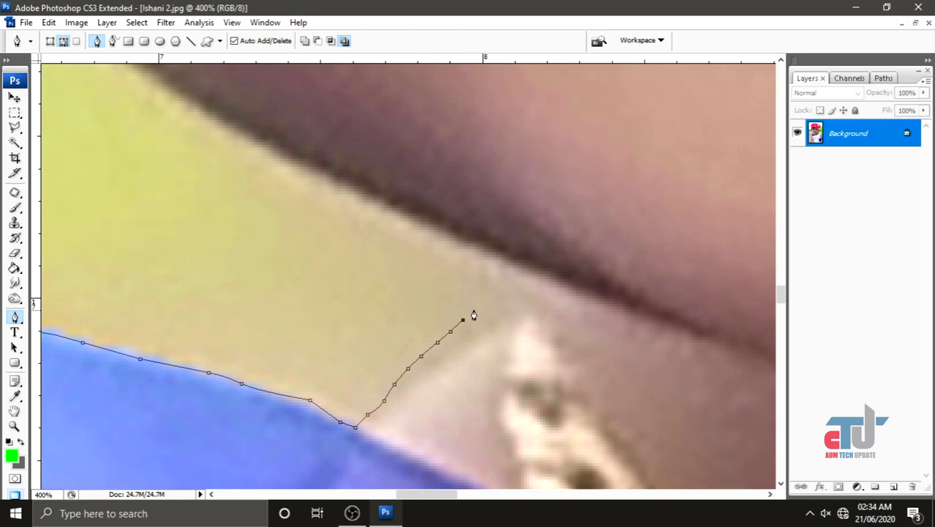
left_click(483, 299)
left_click_drag(494, 285, 479, 339)
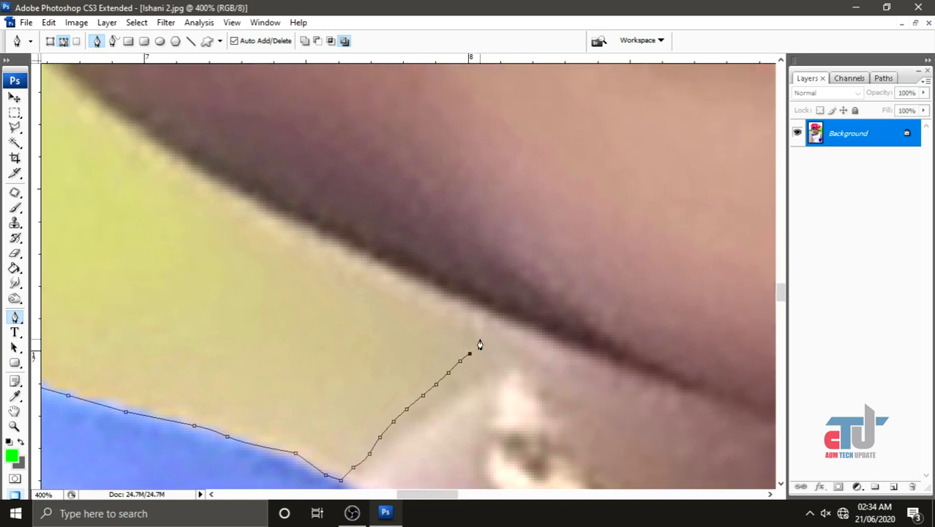
key("ctrl+alt+z")
key("ctrl+alt+z")
key("ctrl+alt+z")
key("ctrl+alt+z")
key("ctrl+alt+z")
key("ctrl+alt+z")
Step: Place anchors up the neck edge to the chin and left along its lower edge
left_click(408, 405)
left_click(432, 388)
left_click(450, 378)
left_click(473, 362)
left_click(496, 344)
left_click(515, 322)
scroll(474, 345, "up", 1)
scroll(474, 345, "up", 1)
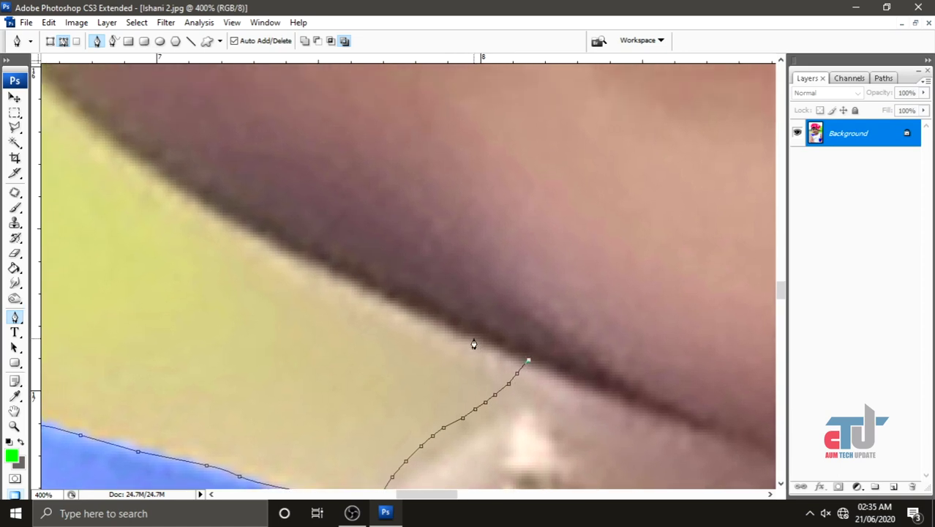
left_click(474, 339)
left_click(419, 313)
left_click(359, 285)
Step: Add anchors along the jaw edge against the green background, panning along
scroll(359, 285, "up", 3)
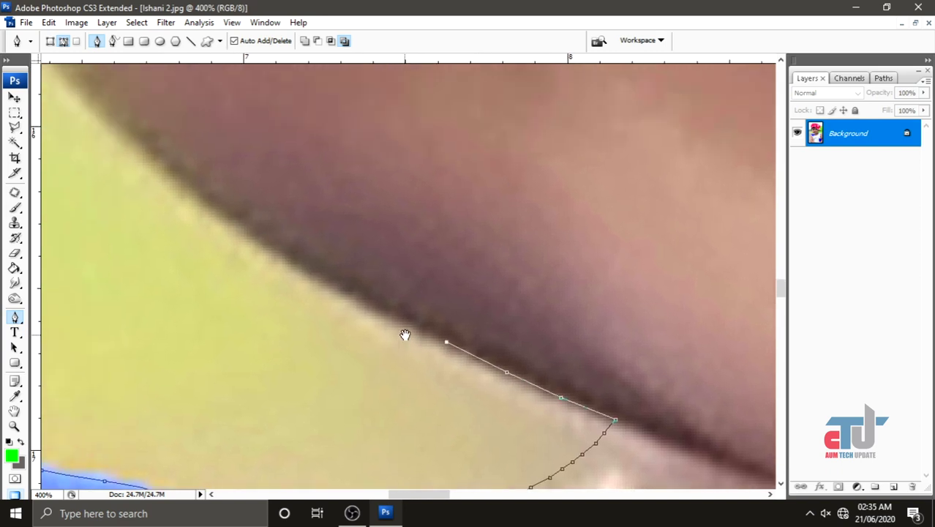
left_click(383, 311)
left_click(335, 285)
scroll(335, 307, "up", 3)
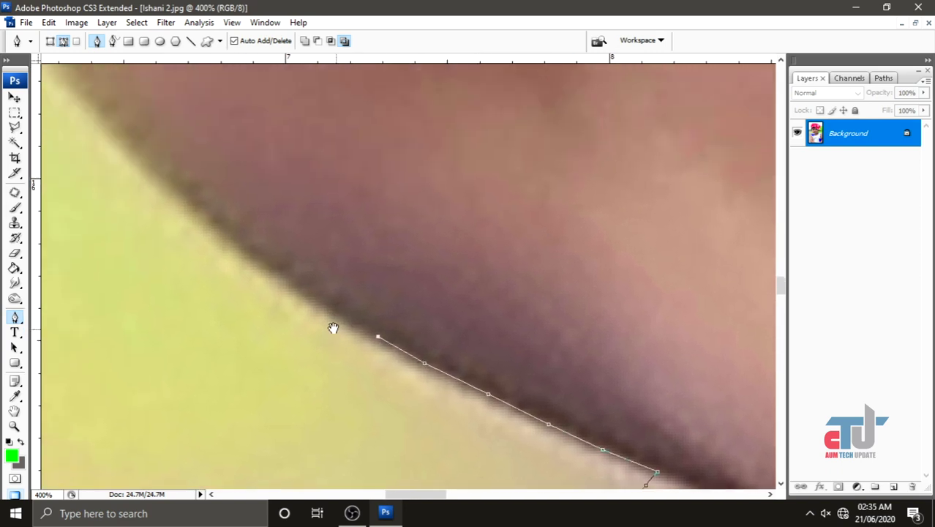
left_click(326, 313)
left_click_drag(267, 279, 321, 348)
left_click(319, 341)
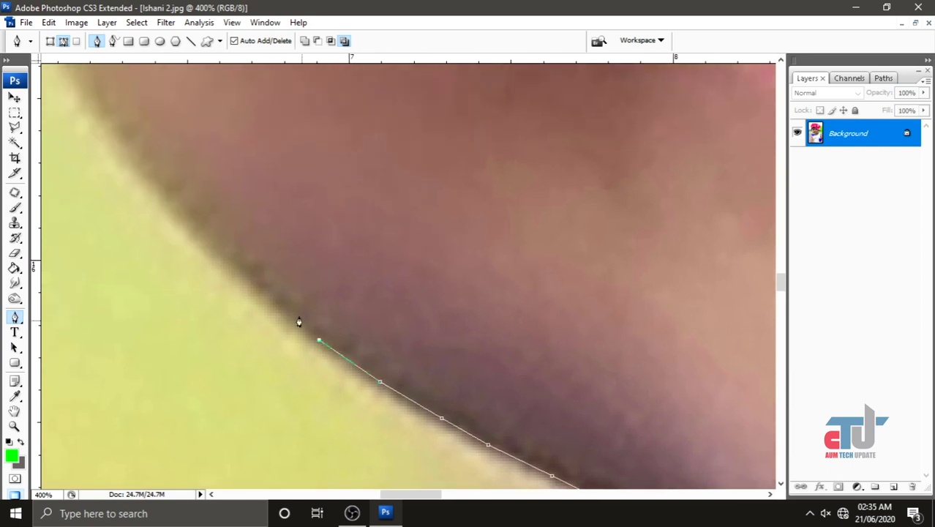
left_click(273, 301)
Step: Carry the anchors further up the jawline toward the cheek, adjusting the zoom
left_click_drag(230, 296, 283, 380)
left_click(263, 331)
left_click(225, 289)
left_click_drag(205, 279, 259, 363)
left_click(233, 319)
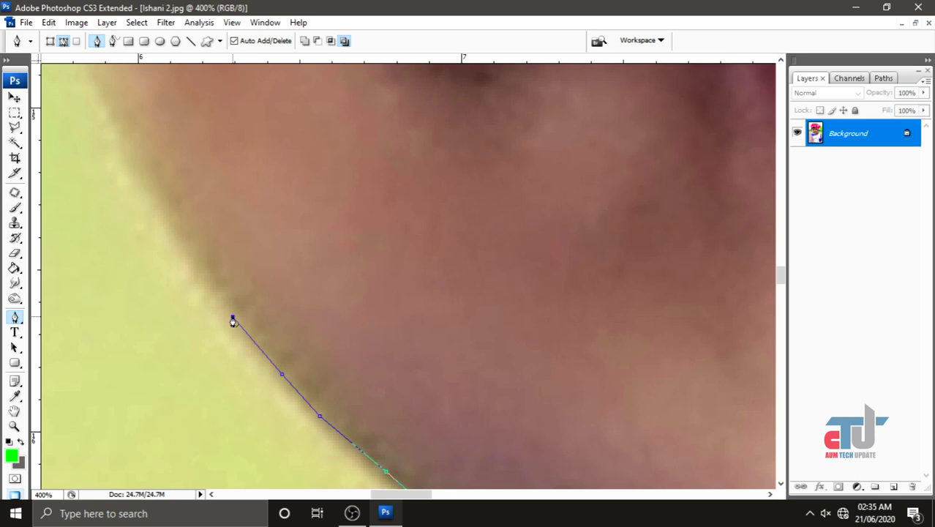
key("ctrl+minus")
key("ctrl+minus")
key("ctrl+minus")
key("ctrl+plus")
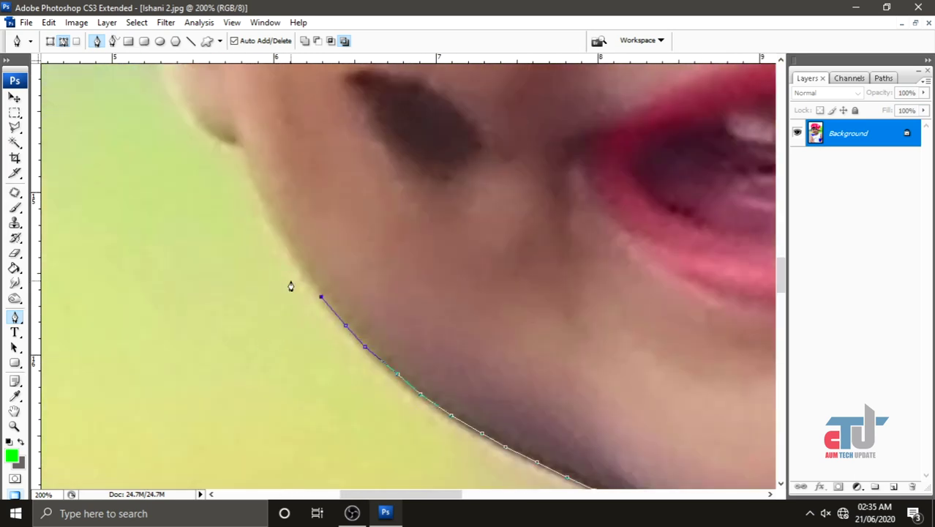
Step: Add anchors up the chin and jaw, with a curved anchor at the ear whose upper handle is removed
left_click(296, 268)
left_click(280, 239)
left_click(263, 205)
left_click(254, 185)
mouse_move(253, 179)
left_mouse_down()
mouse_move(282, 313)
mouse_move(259, 338)
mouse_move(296, 392)
left_mouse_up()
left_click(278, 297)
left_click_drag(233, 240, 225, 139)
left_click(233, 242, "alt")
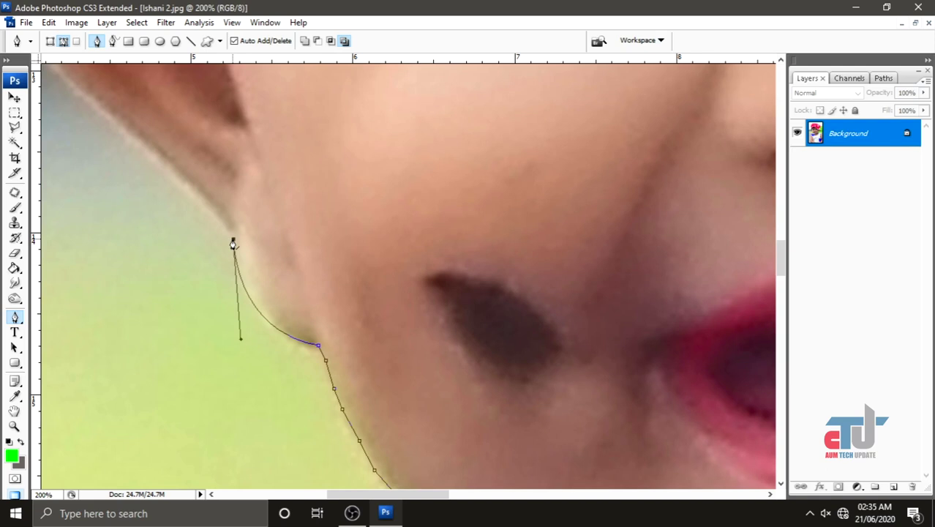
Step: Trace anchors up the lower outer edge of the ear
left_click_drag(205, 253, 253, 364)
left_click(269, 335)
left_click(245, 310)
left_click(223, 291)
left_click(199, 275)
left_click_drag(171, 267, 234, 350)
left_click(227, 333)
left_click(195, 304)
left_click(175, 284)
left_click(156, 264)
left_click(143, 248)
Step: Continue anchors around the top of the ear to the hairline, then zoom out
left_click_drag(142, 250, 185, 364)
left_click(158, 324)
left_click(149, 295)
left_click(143, 264)
left_click(142, 244)
left_click_drag(142, 243, 169, 346)
left_click(170, 322)
left_click(176, 298)
left_click(185, 283)
left_click(202, 265)
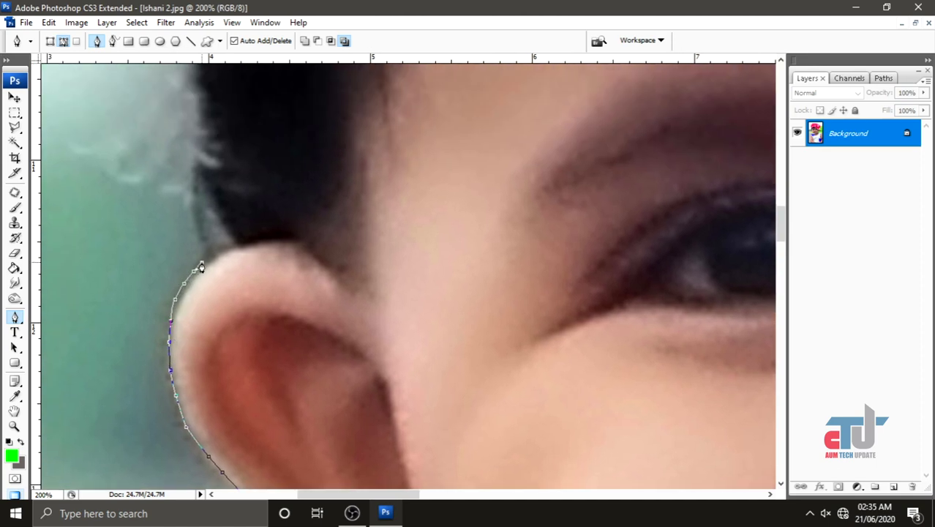
key("ctrl+minus")
key("ctrl+minus")
key("ctrl+minus")
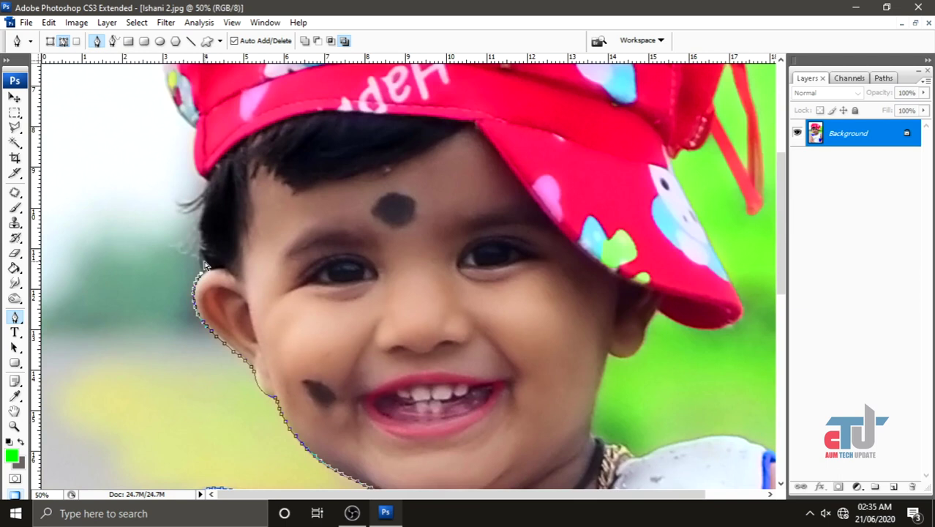
key("ctrl+plus")
key("ctrl+plus")
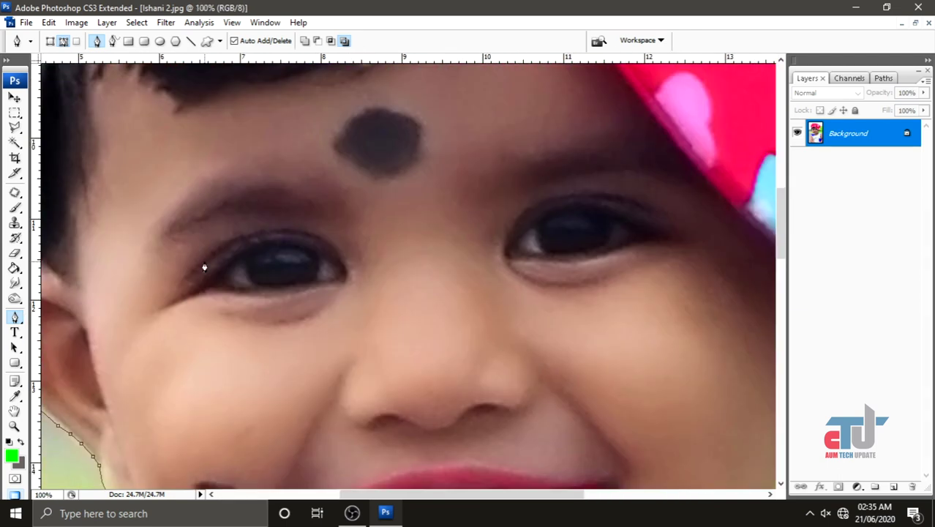
left_click_drag(150, 320, 344, 355)
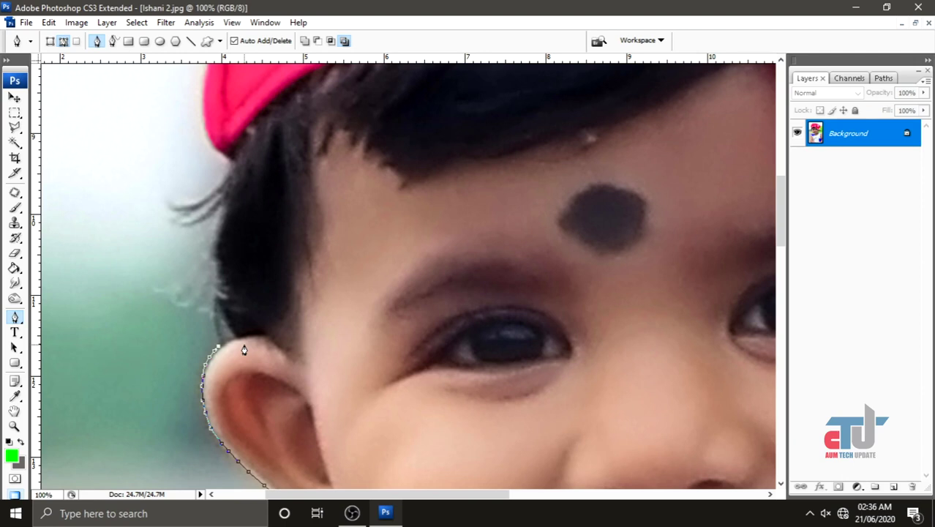
Step: Trace the Magnetic Pen path from the ear top up the hair and along the cap's top edge to the bow
scroll(234, 340, "up", 2)
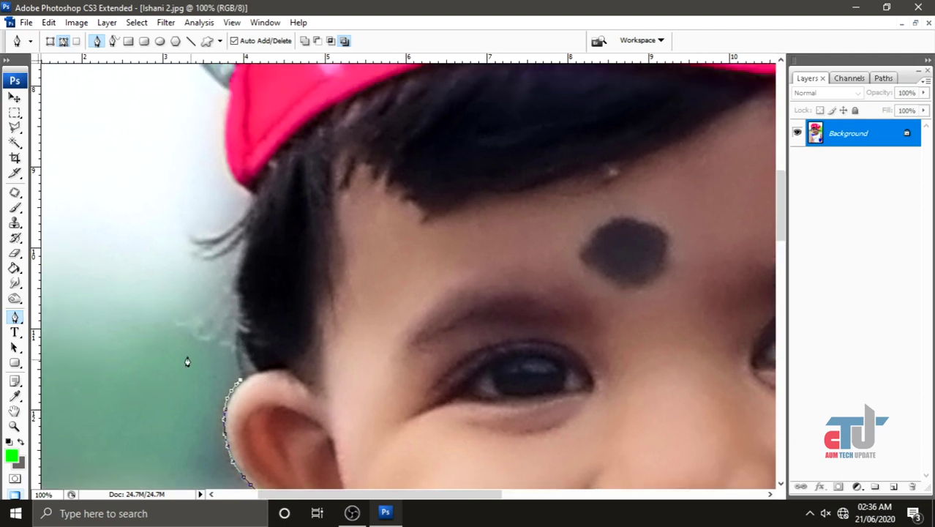
left_click(236, 378)
scroll(152, 277, "up", 2)
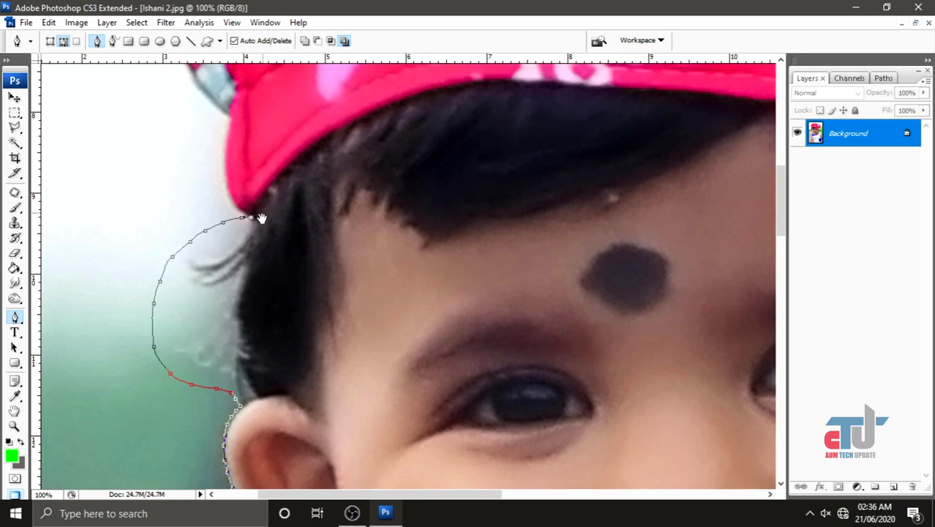
scroll(253, 219, "up", 5)
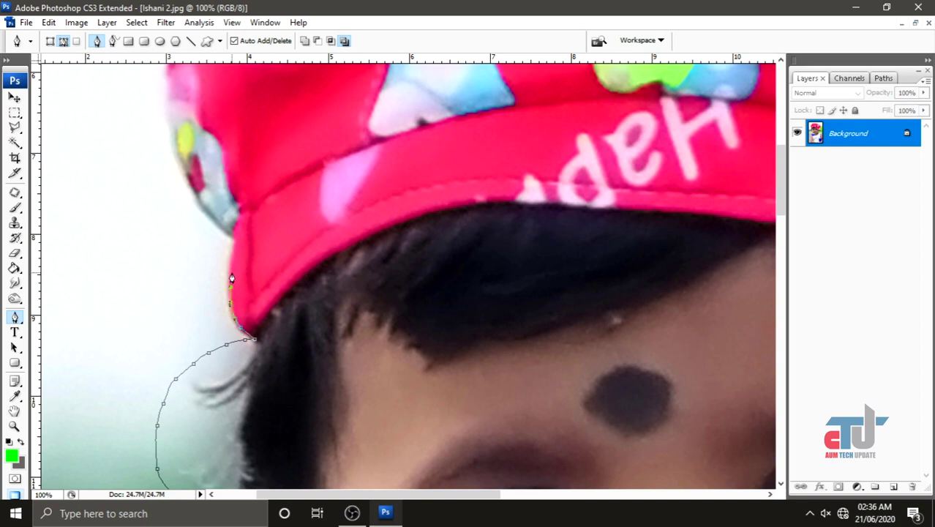
scroll(235, 242, "up", 3)
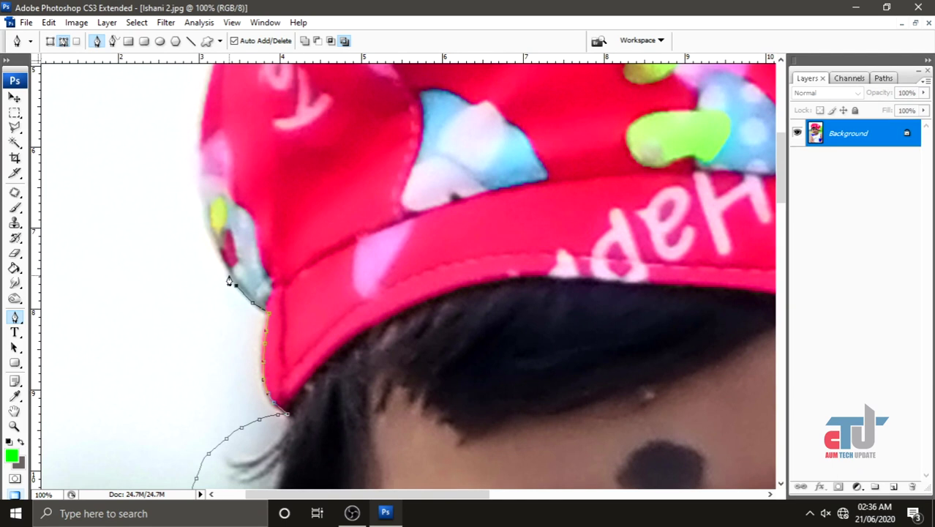
left_click_drag(214, 281, 240, 350)
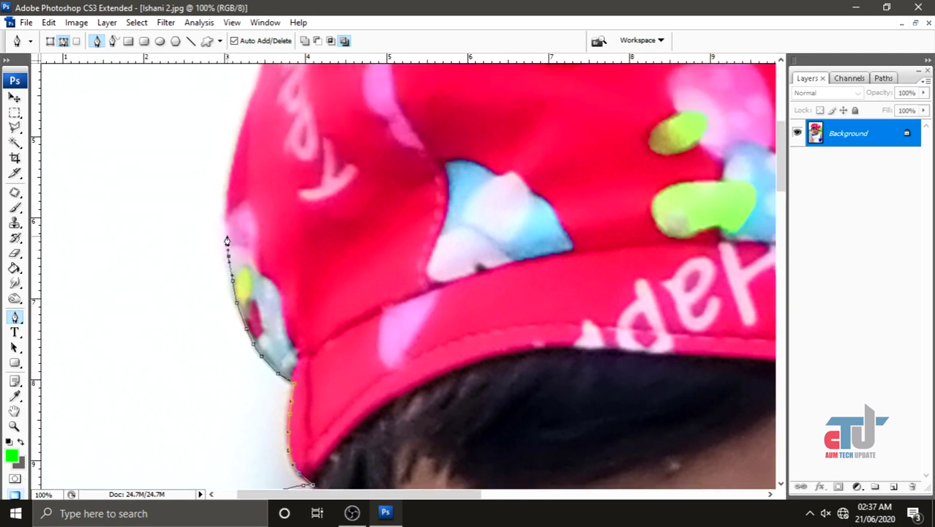
left_click_drag(236, 215, 230, 299)
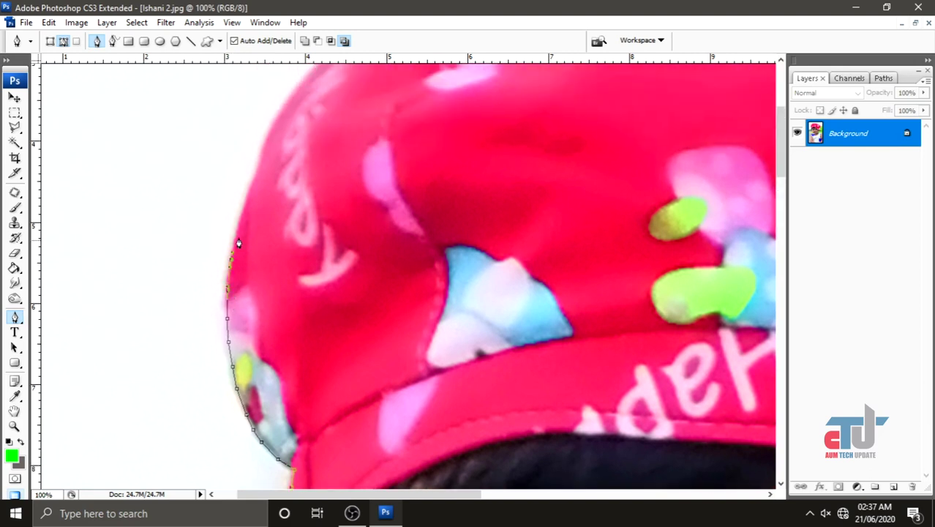
left_click_drag(135, 64, 135, 131)
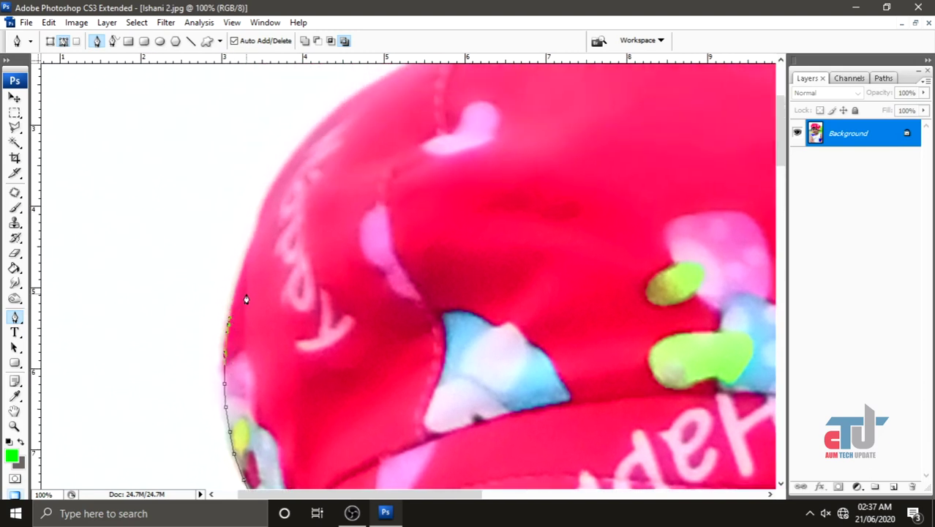
mouse_move(245, 299)
left_mouse_down()
mouse_move(255, 235)
mouse_move(300, 150)
mouse_move(271, 245)
mouse_move(324, 211)
mouse_move(411, 181)
mouse_move(559, 178)
mouse_move(284, 197)
mouse_move(478, 192)
mouse_move(546, 219)
mouse_move(355, 162)
mouse_move(524, 218)
mouse_move(426, 164)
mouse_move(497, 253)
mouse_move(469, 204)
mouse_move(491, 208)
mouse_move(516, 142)
mouse_move(528, 138)
mouse_move(578, 162)
mouse_move(596, 199)
mouse_move(537, 167)
mouse_move(546, 178)
mouse_move(539, 192)
mouse_move(599, 171)
mouse_move(632, 194)
mouse_move(510, 112)
left_mouse_up()
Step: Anchor the path at the bow's tip and continue down around the hanging red ribbon
key("ctrl+minus")
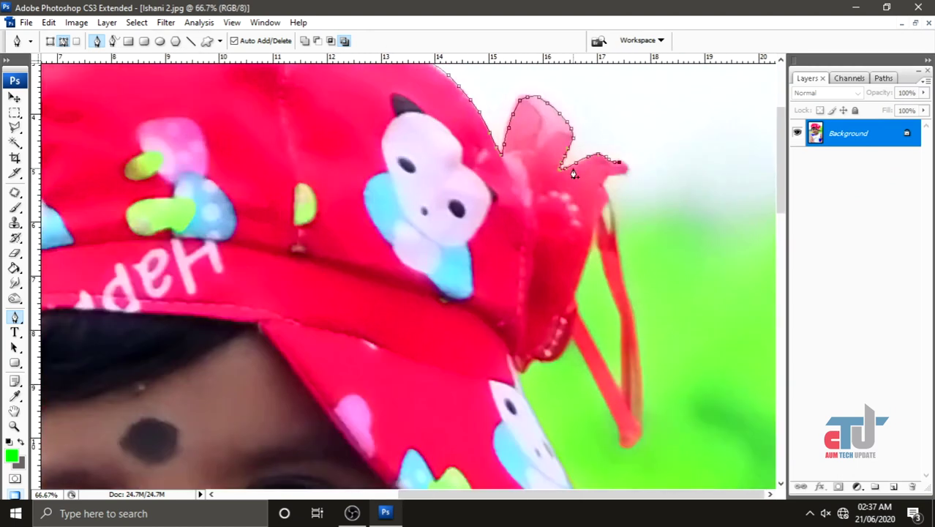
key("ctrl+plus")
left_click_drag(673, 240, 350, 234)
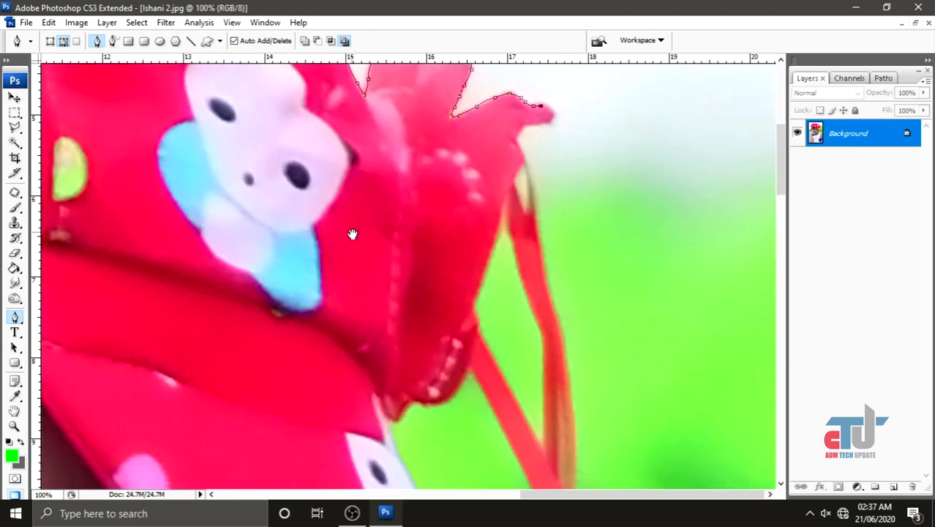
left_click(546, 116)
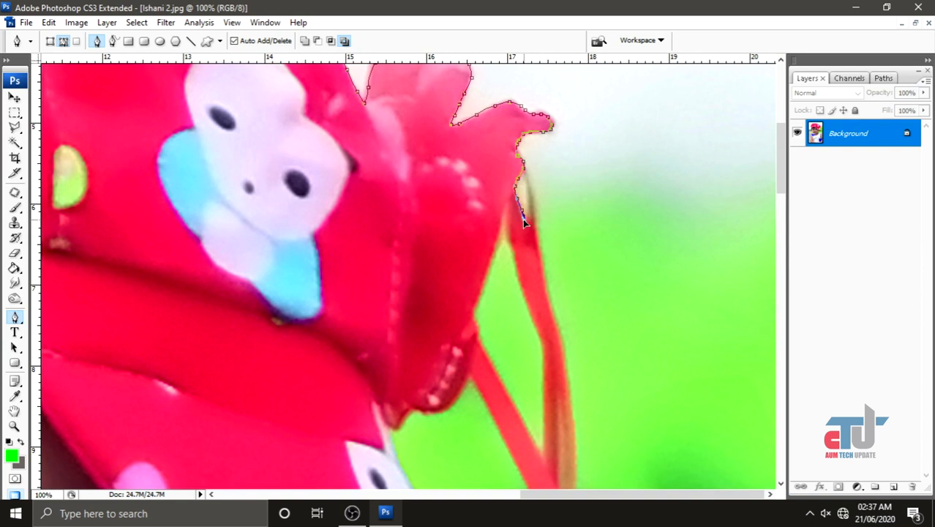
scroll(522, 219, "down", 2)
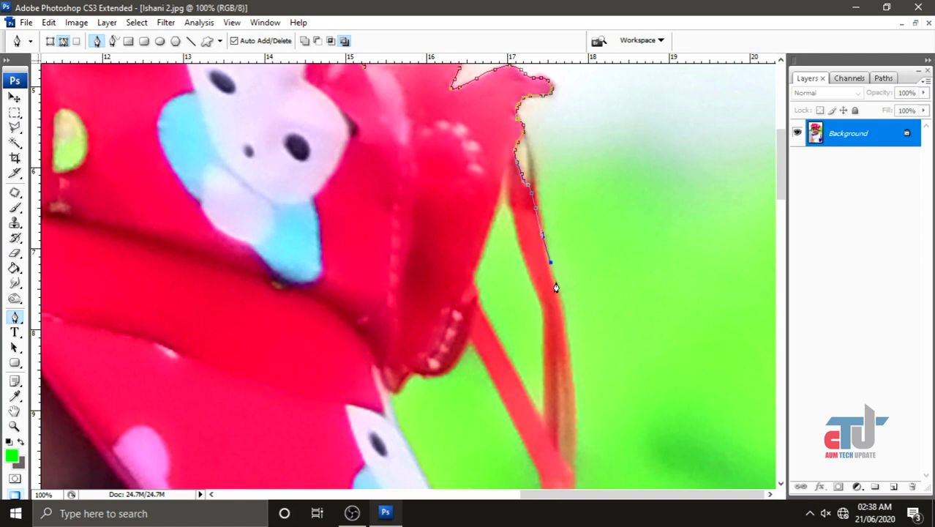
left_click_drag(561, 311, 561, 259)
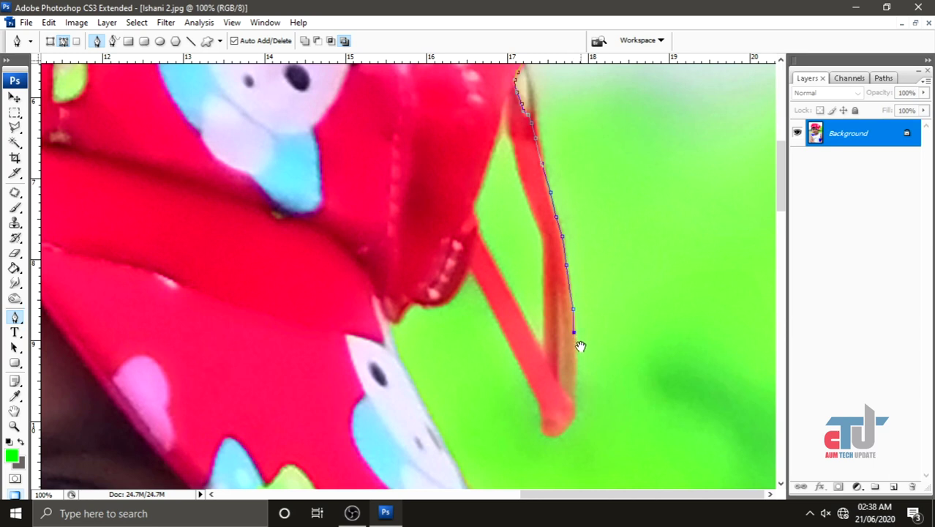
scroll(577, 337, "down", 1)
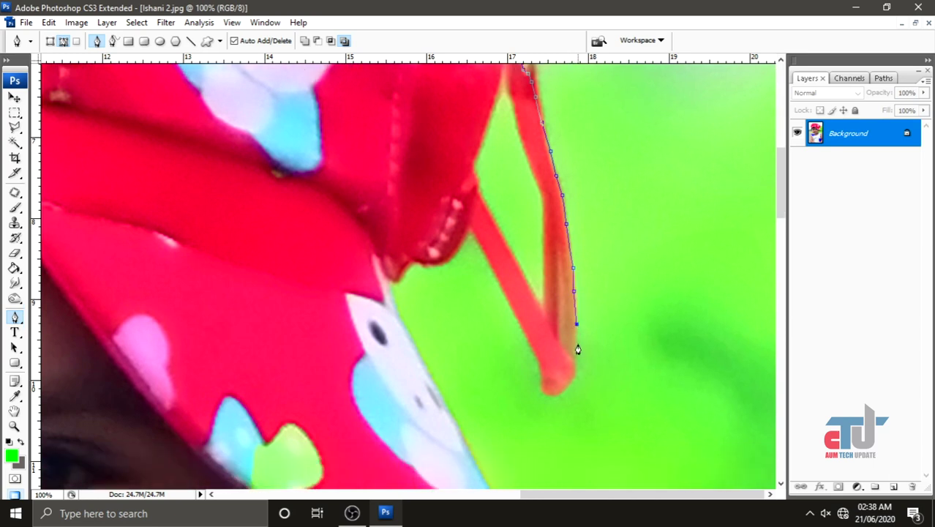
scroll(578, 351, "down", 2)
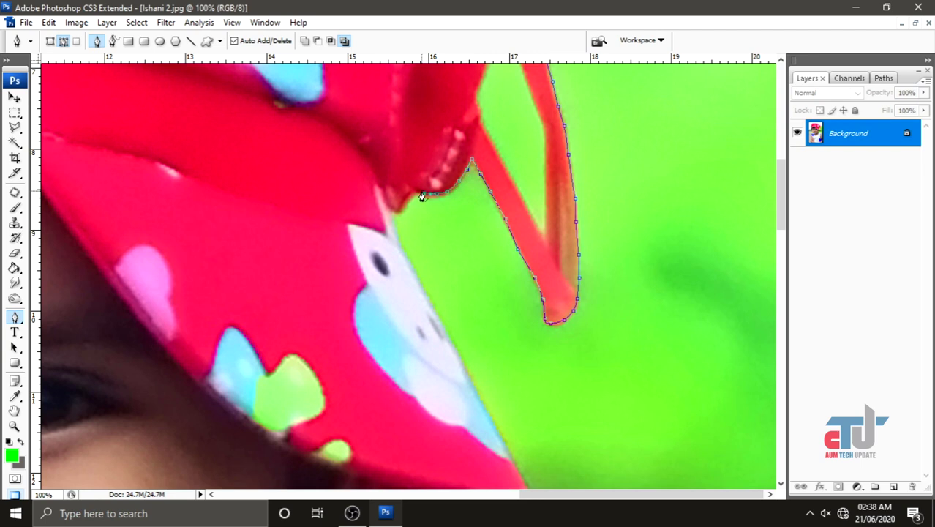
Step: Add anchors down the cap's right edge to the brim's outer corner
scroll(395, 219, "down", 2)
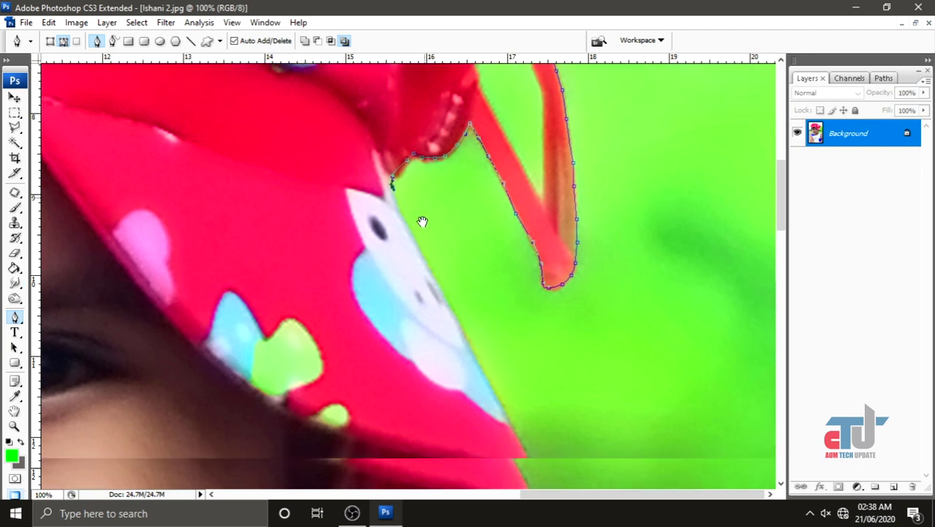
scroll(406, 205, "down", 2)
left_click(415, 205)
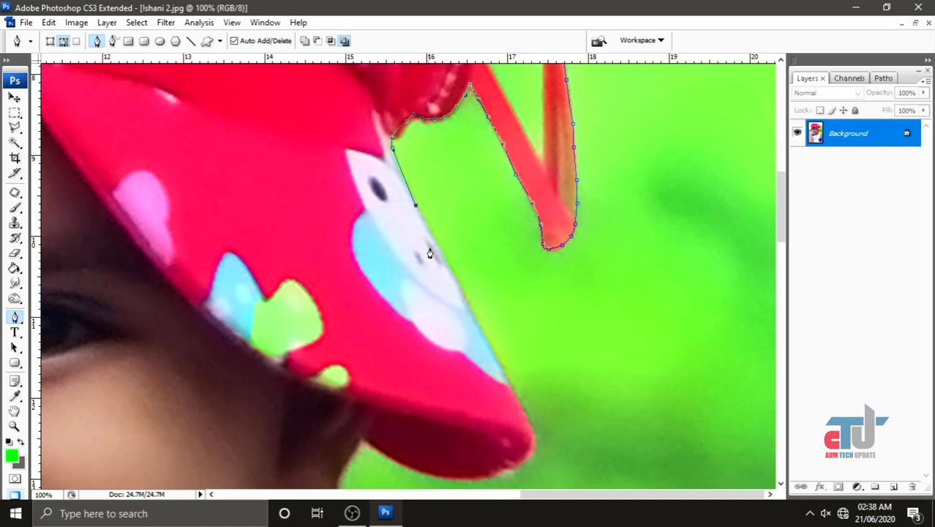
left_click(465, 301)
scroll(503, 322, "down", 3)
left_click(516, 290)
Step: Trace anchors along the brim's underside to where it meets the face
left_click(527, 352)
left_click(498, 369)
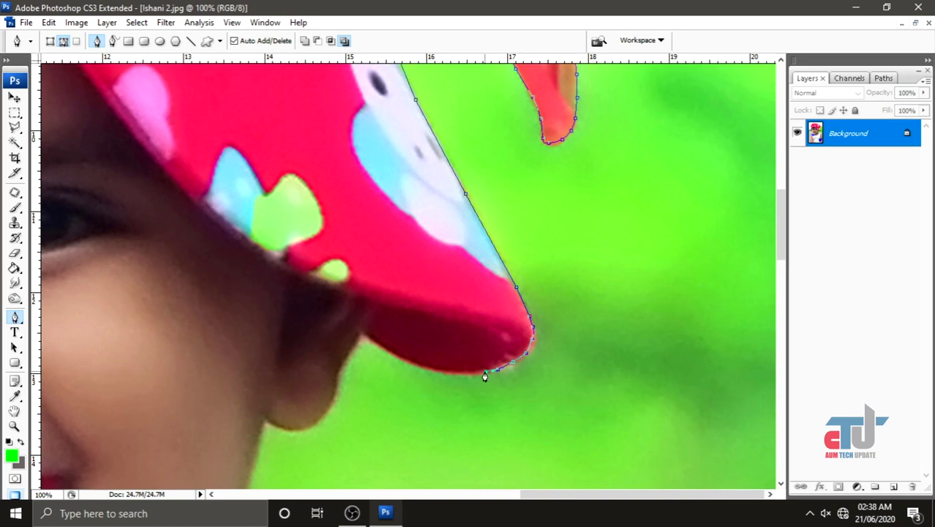
left_click(429, 369)
left_click(396, 355)
left_click(382, 347)
left_click(368, 339)
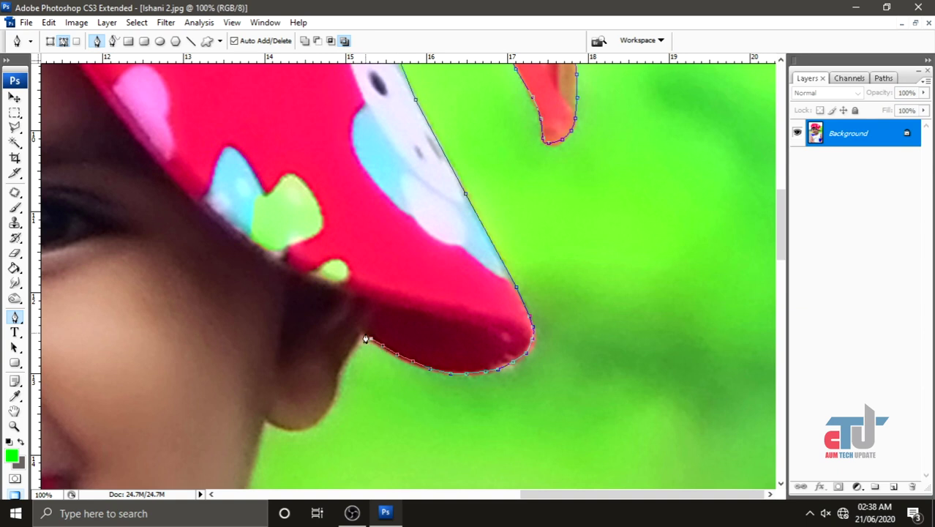
left_click_drag(366, 338, 456, 197)
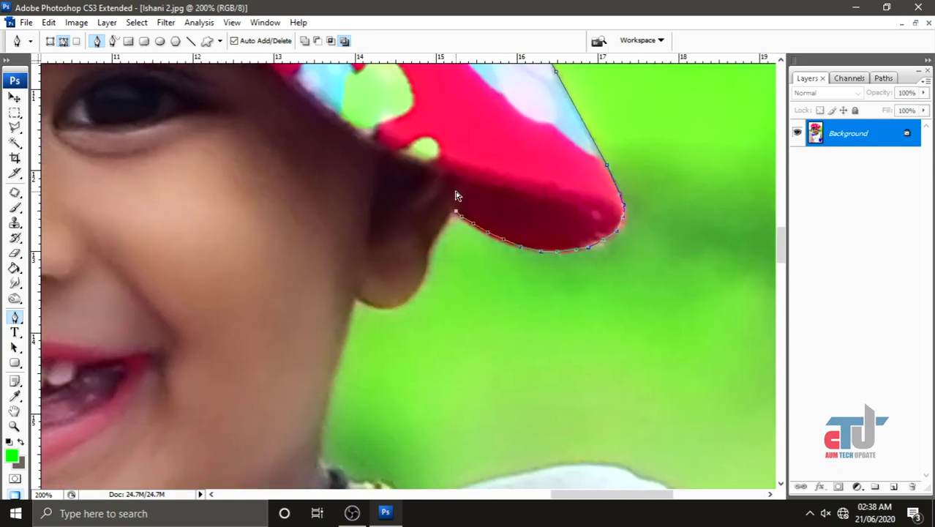
Step: At 200% zoom, trace the outline down from the cap edge along the cheek
key("ctrl+plus")
left_click(490, 153)
left_click(478, 174)
left_click(463, 193)
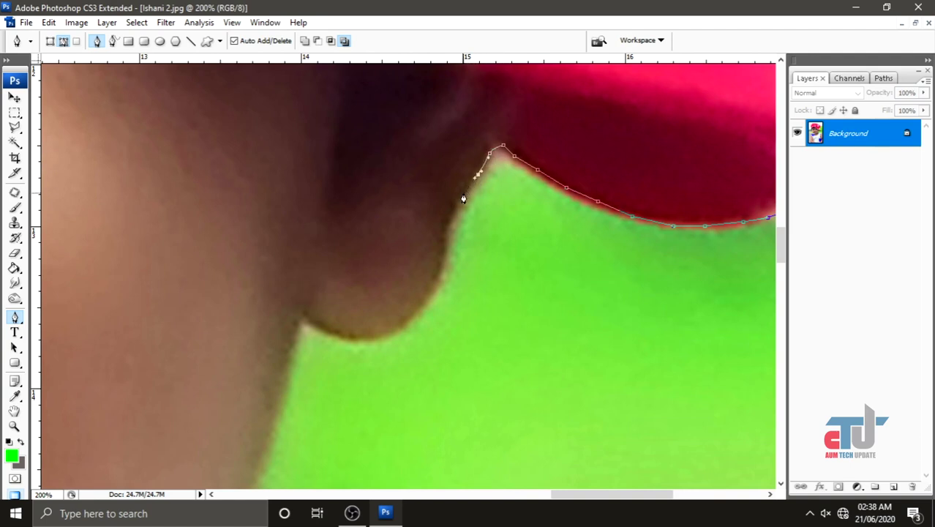
left_click(443, 253)
left_click(441, 259)
left_click_drag(431, 287, 462, 236)
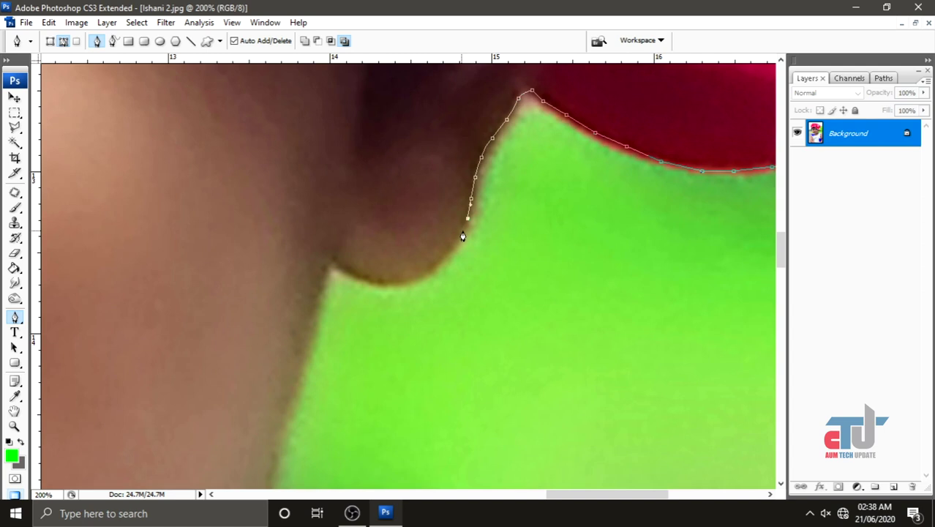
Step: Continue the outline along the chin and around its curve
left_click(436, 267)
left_click(410, 281)
left_click(403, 283)
left_click(396, 285)
left_click(372, 283)
left_click(346, 269)
left_click_drag(323, 265, 449, 209)
Step: Trace the outline down the neck to its base and along the necklace's top edge
left_click(442, 228)
left_click(426, 302)
left_click_drag(422, 362, 438, 230)
left_click(416, 253)
left_click(404, 320)
left_click(400, 356)
left_click_drag(407, 352, 414, 198)
left_click(410, 233)
left_click(444, 244)
left_click(458, 266)
left_click(520, 267)
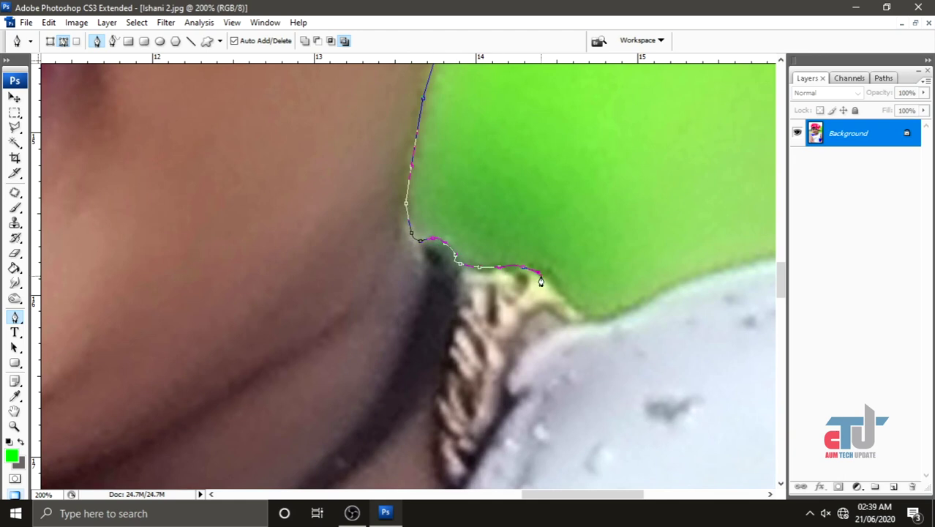
Step: Trace Pen anchors along the top edge of the white dress, including one curved anchor
left_click_drag(538, 277, 414, 207)
left_click(421, 205)
left_click(434, 213)
left_click(476, 203)
left_click(489, 199)
left_click_drag(505, 191, 520, 184)
left_click(535, 178)
left_click(578, 163)
left_click(625, 154)
Step: Continue the outline across the dress's right shoulder toward the blue strap
left_click_drag(625, 155, 254, 220)
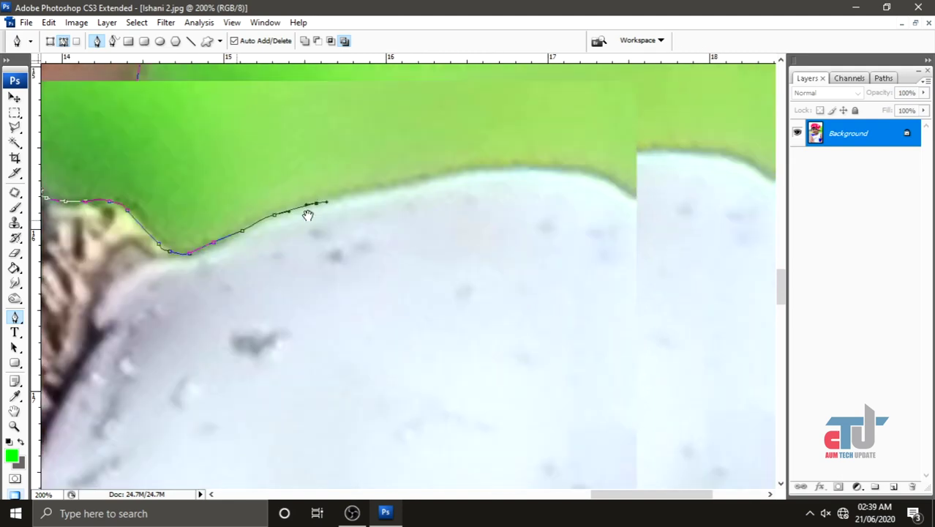
left_click(289, 210)
left_click(331, 204)
left_click(368, 199)
left_click(407, 196)
left_click(438, 195)
left_click(456, 197)
left_click(504, 208)
left_click(526, 222)
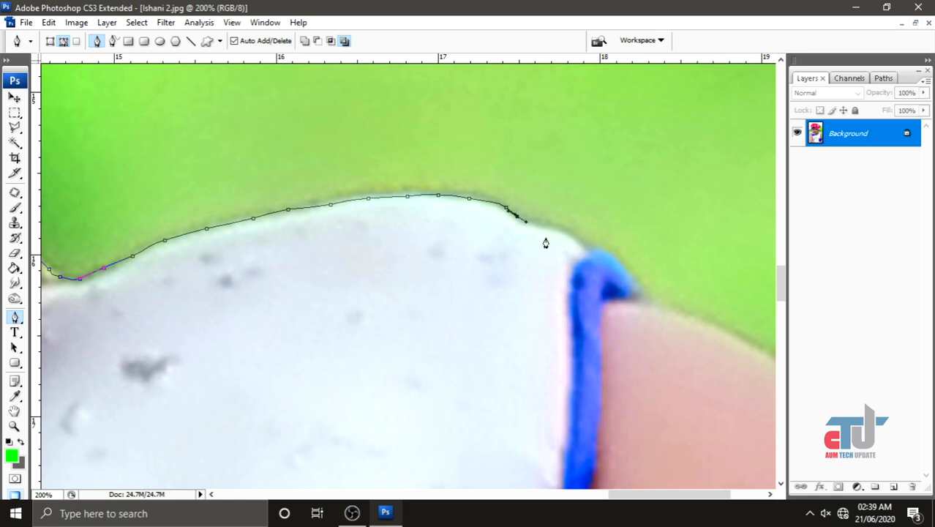
Step: Trace the outline over the blue strap to where it meets the arm
left_click_drag(547, 242, 415, 179)
left_click(409, 169)
left_click(432, 178)
left_click(440, 185)
left_click(464, 194)
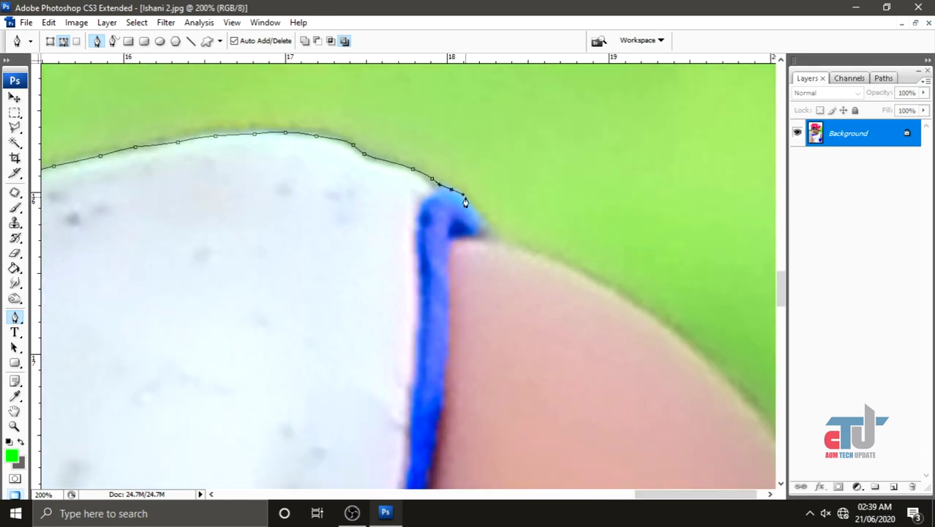
left_click(485, 232)
Step: Check the traced outline zoomed out, then trace along the top of the right arm
left_click_drag(501, 249, 454, 142)
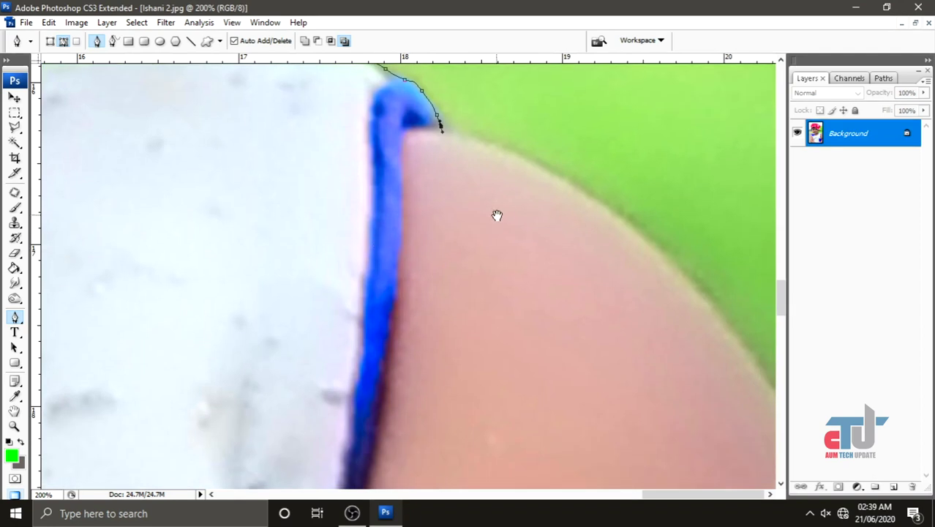
key("ctrl+minus")
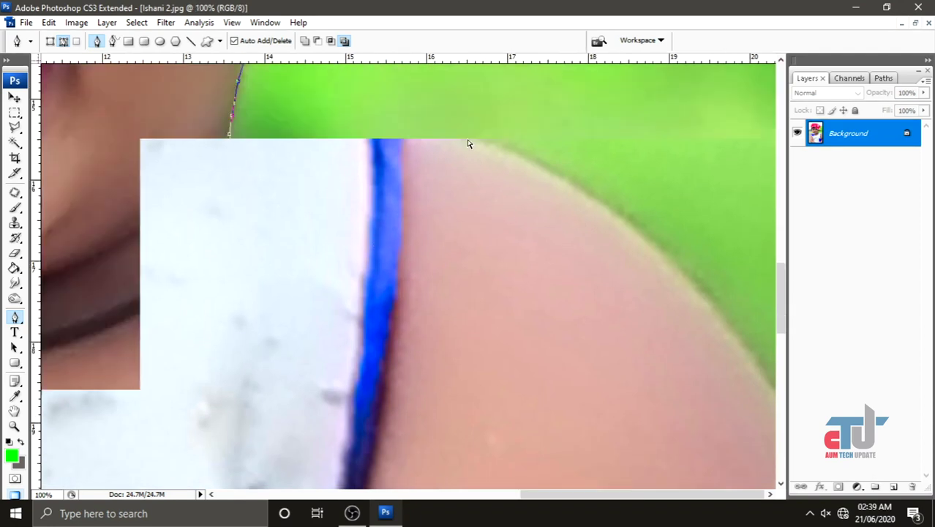
key("ctrl+minus")
scroll(786, 245, "down", 1)
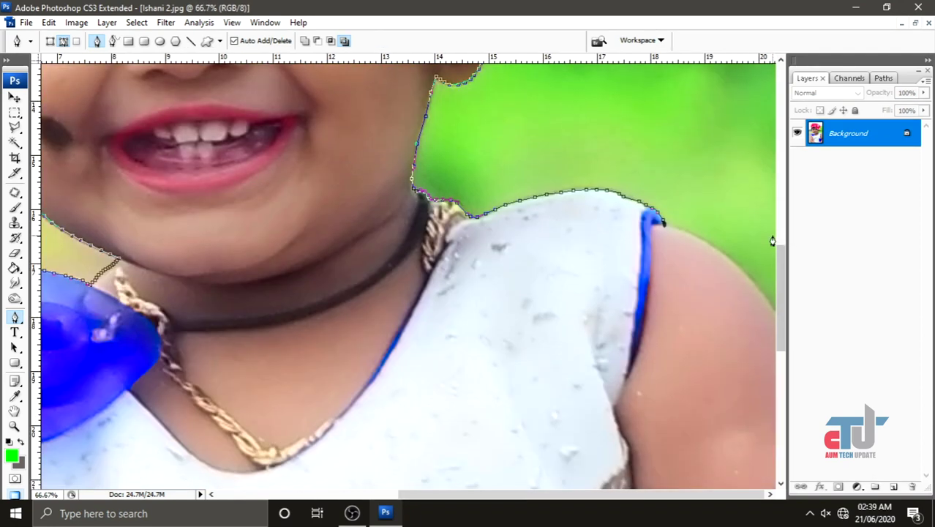
key("ctrl+plus")
scroll(720, 245, "right", 3)
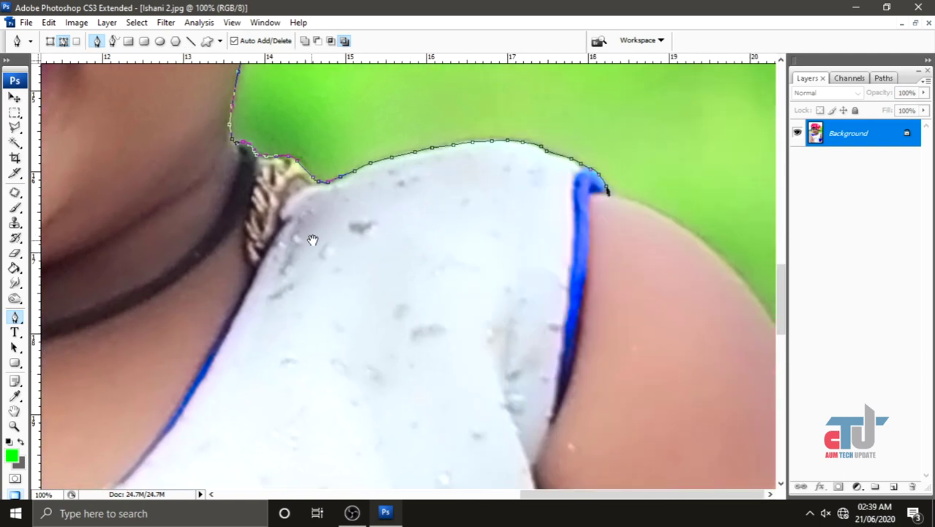
left_click(627, 201)
left_click(644, 208)
left_click(668, 219)
Step: Continue the outline down the right arm edge to the photo's right edge
left_click(690, 236)
left_click(713, 253)
left_click(736, 276)
left_click(768, 316)
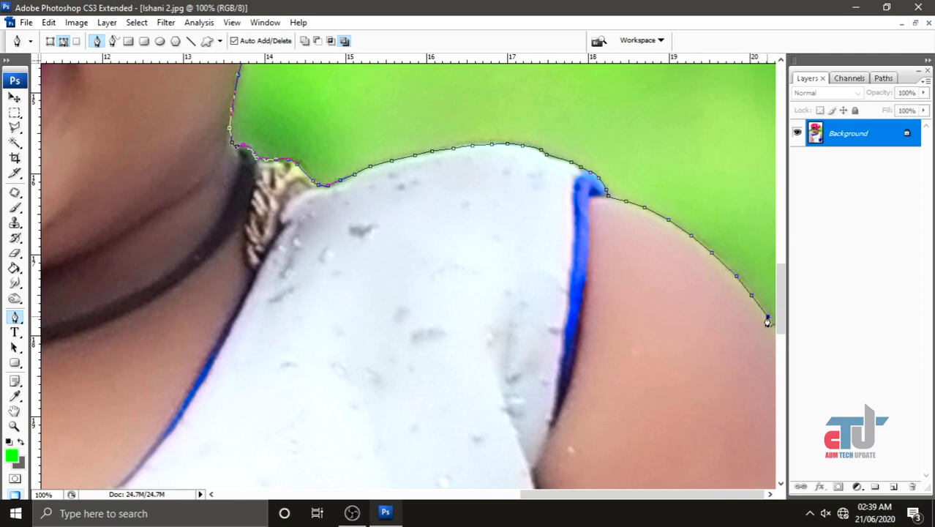
key("ctrl+minus")
key("ctrl+minus")
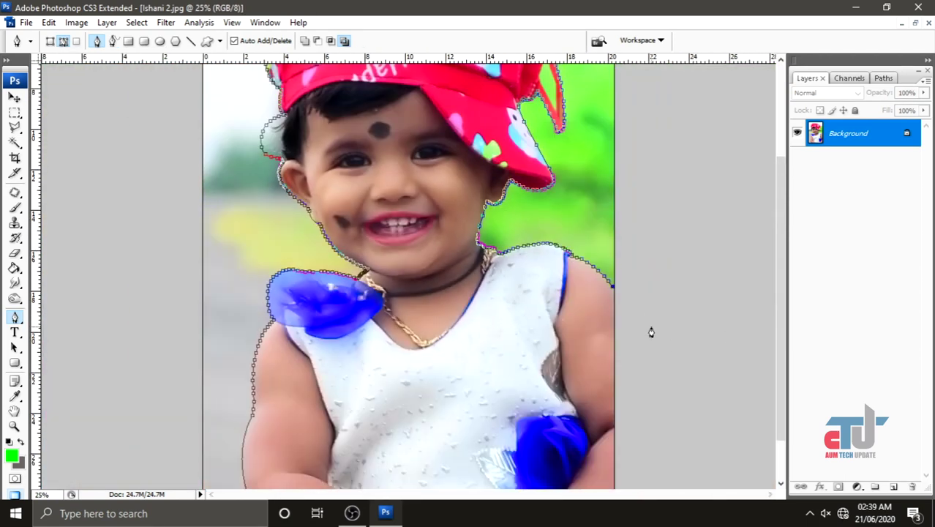
key("ctrl+minus")
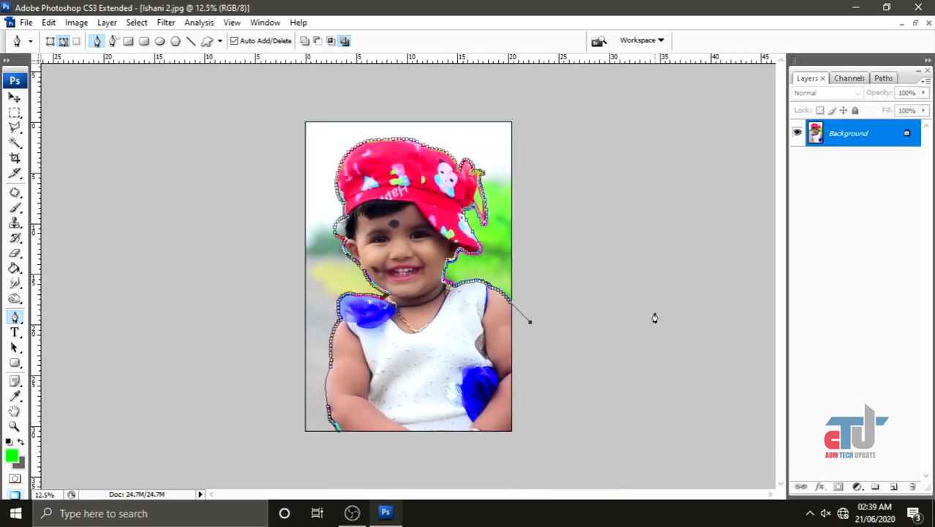
Step: Place anchors around the right, top, left and bottom outside the canvas, closing on the first anchor
left_click(529, 322)
left_click(562, 311)
left_click(572, 216)
left_click(553, 131)
left_click_drag(494, 98, 477, 98)
left_click(337, 93)
left_click(282, 107)
left_click(237, 207)
left_click(218, 377)
left_click(241, 435)
left_click_drag(306, 463, 352, 447)
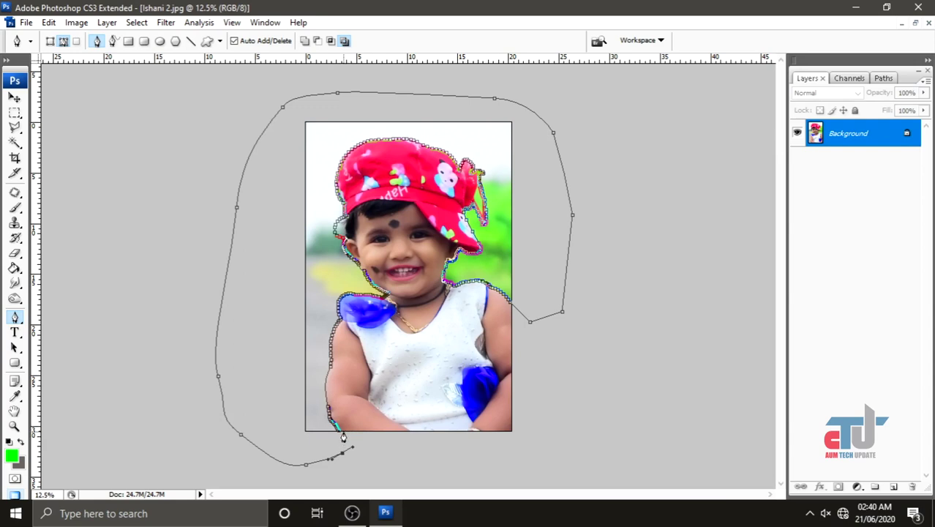
left_click(340, 436)
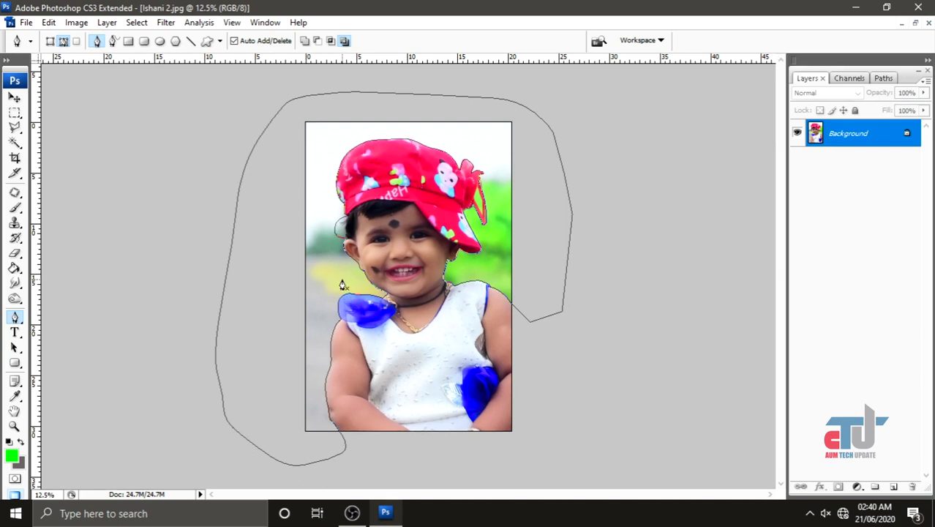
Step: Convert the path with Make Selection using a 0-pixel Feather Radius
right_click(466, 325)
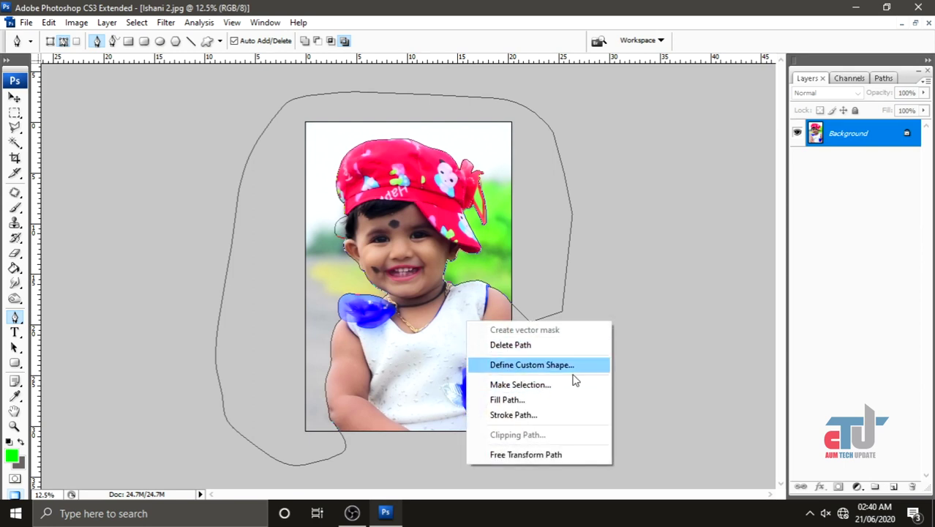
left_click(524, 386)
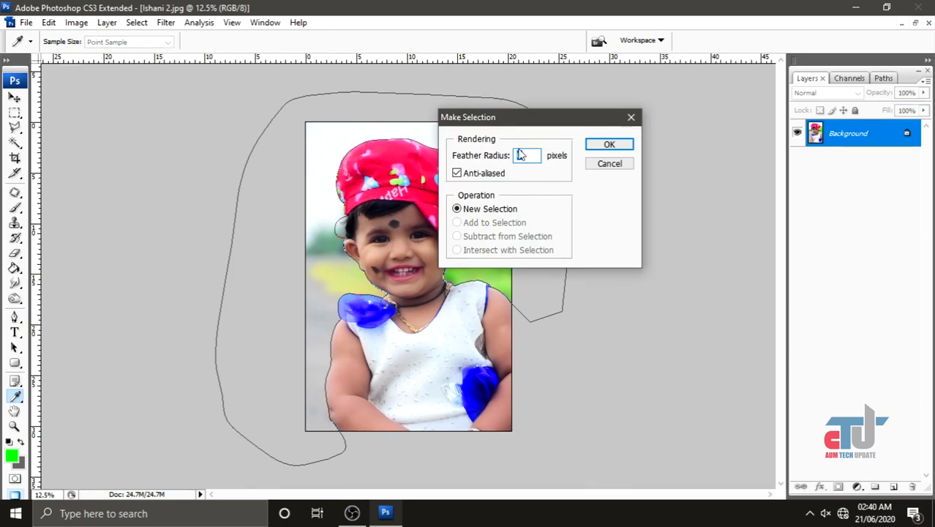
left_click_drag(512, 120, 483, 115)
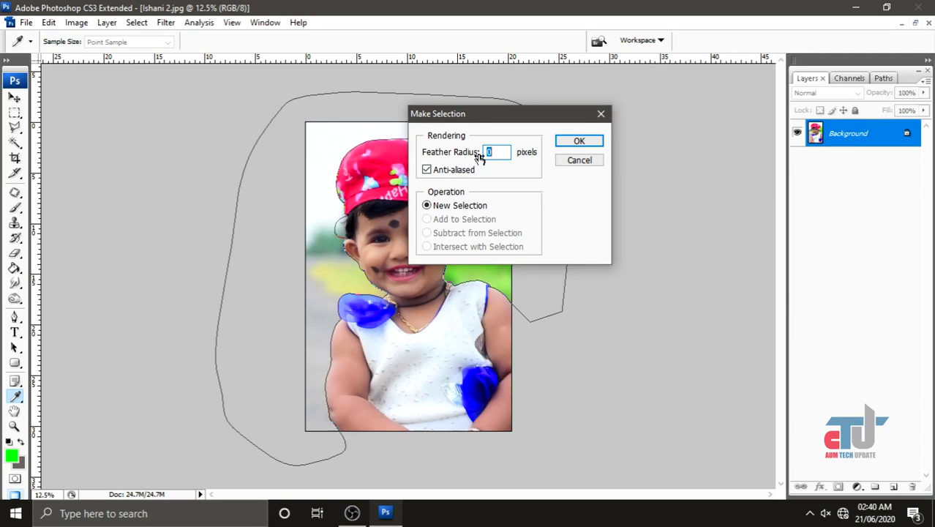
mouse_move(495, 126)
left_mouse_down()
mouse_move(528, 155)
mouse_move(616, 142)
left_mouse_up()
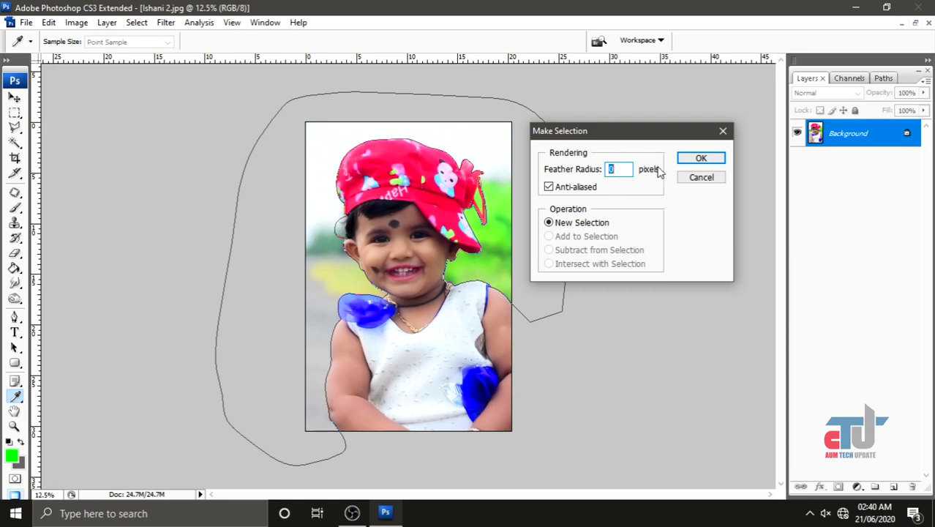
left_click_drag(623, 141, 605, 153)
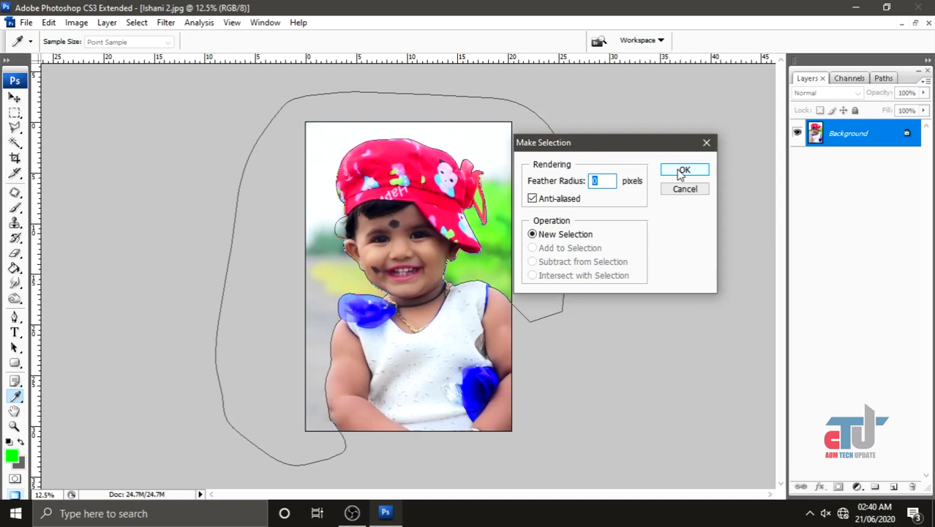
left_click(682, 171)
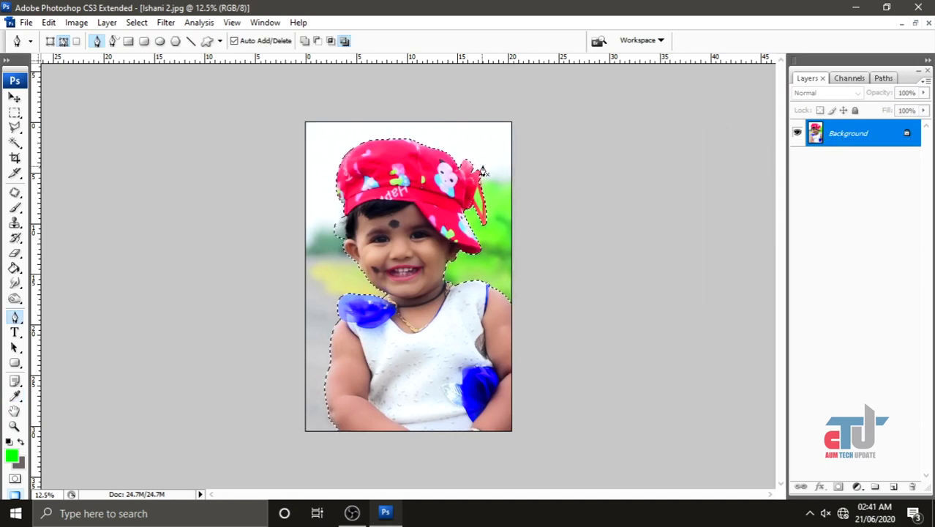
left_click(833, 140)
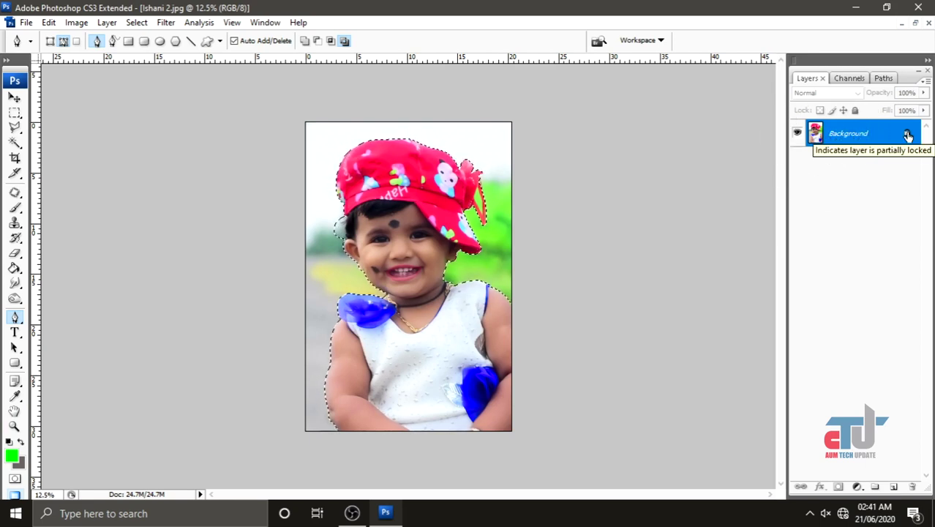
Step: Turn the Background into Layer 0 and delete the background around the selected child
double_click(907, 135)
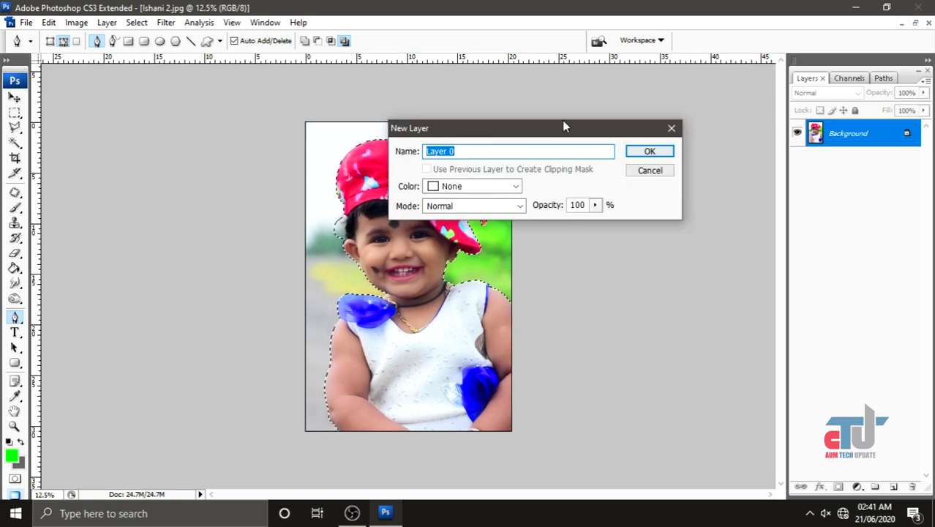
left_click_drag(558, 134, 559, 117)
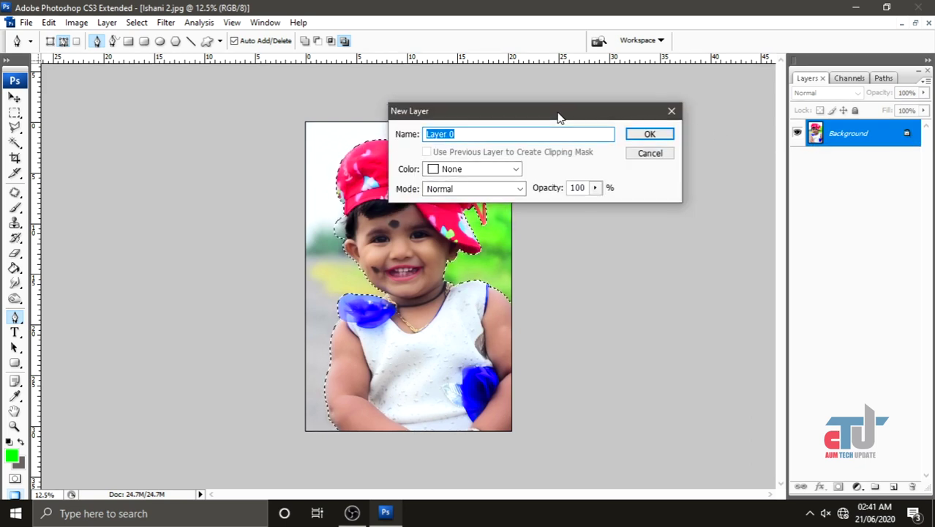
left_click(650, 135)
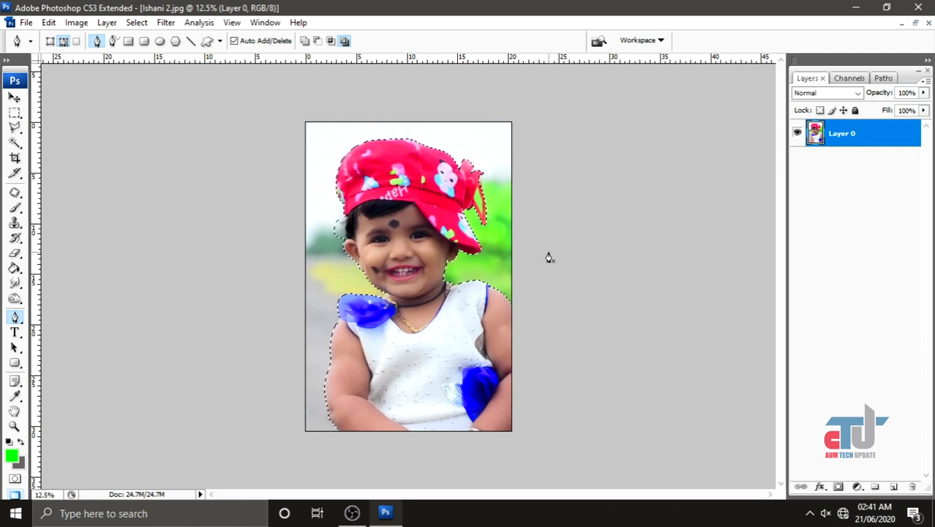
key("Delete")
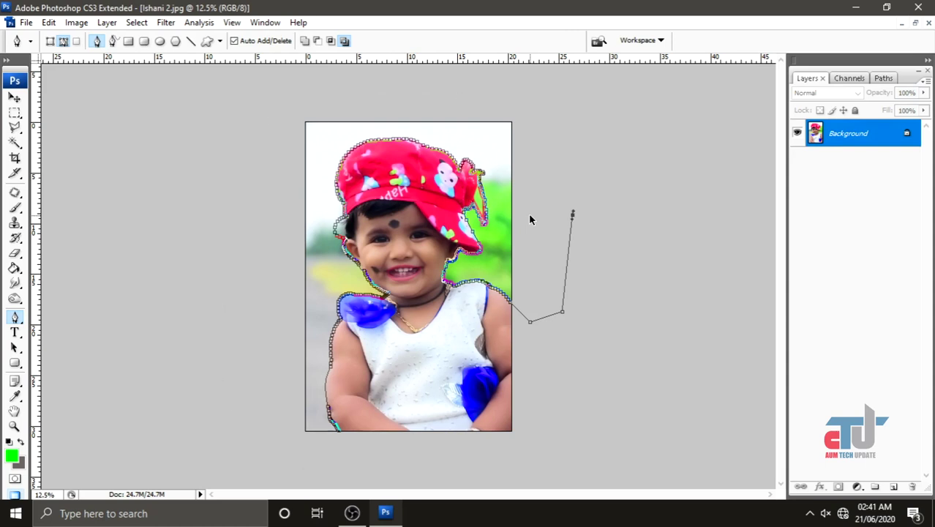
Step: Redraw the outer loop with anchors down the photo's right side and leftward beneath it
left_click(559, 410)
left_click(548, 447)
left_click(518, 463)
left_click(459, 469)
left_click(391, 468)
left_click(343, 465)
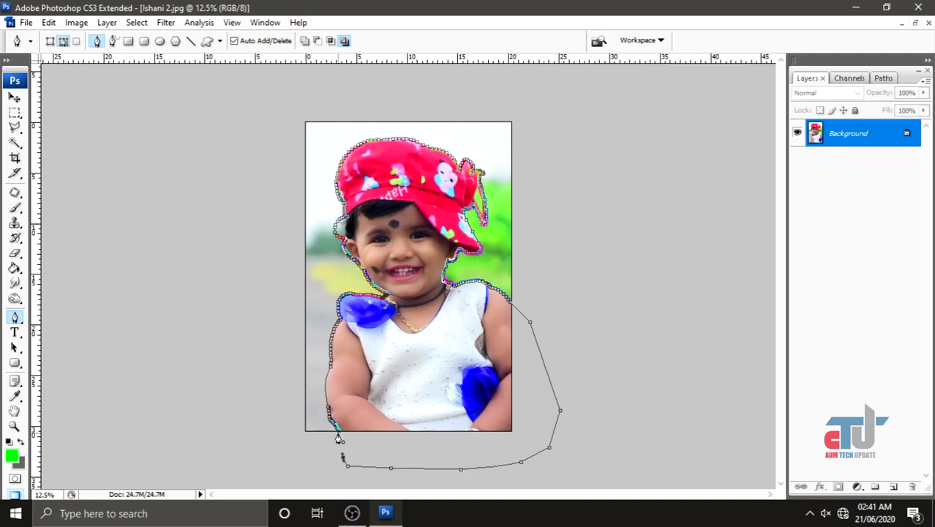
Step: Close the redrawn outline and convert it with Make Selection at 0-pixel feather
left_click(338, 439)
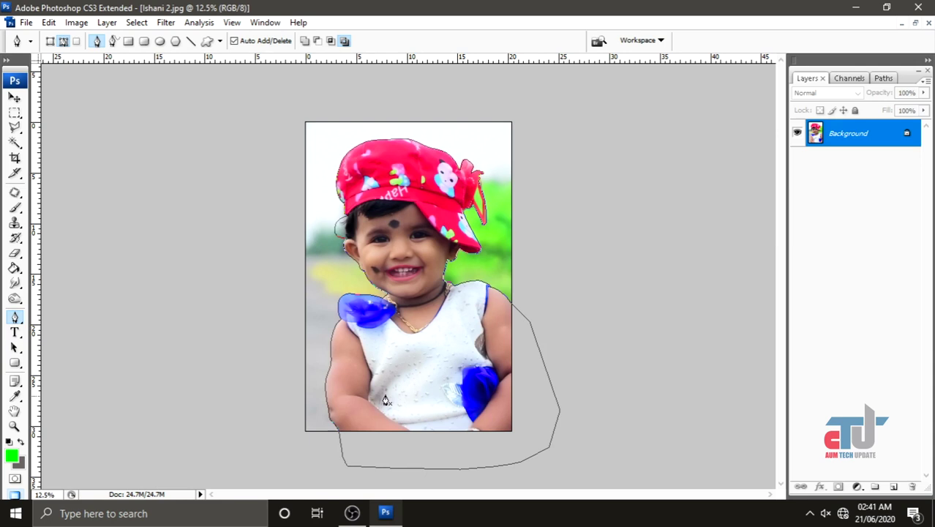
right_click(407, 362)
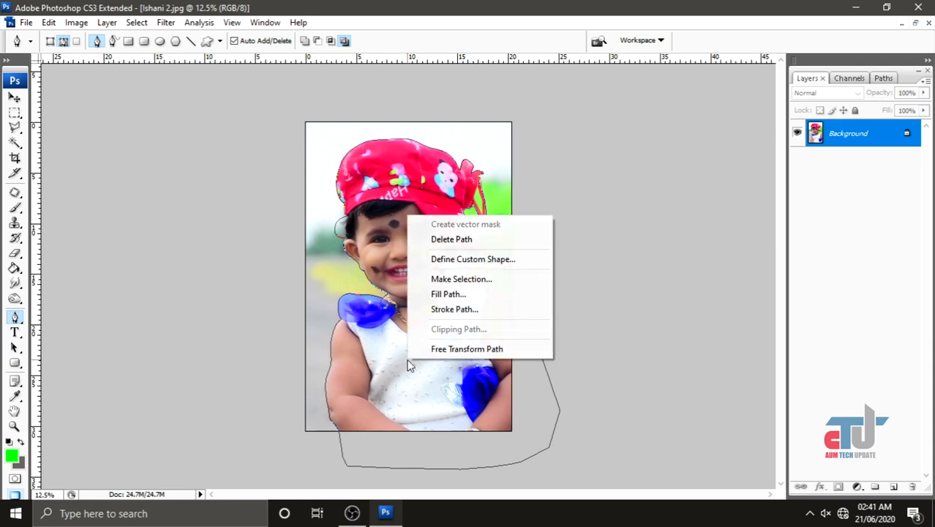
left_click(449, 281)
left_click_drag(536, 145, 528, 145)
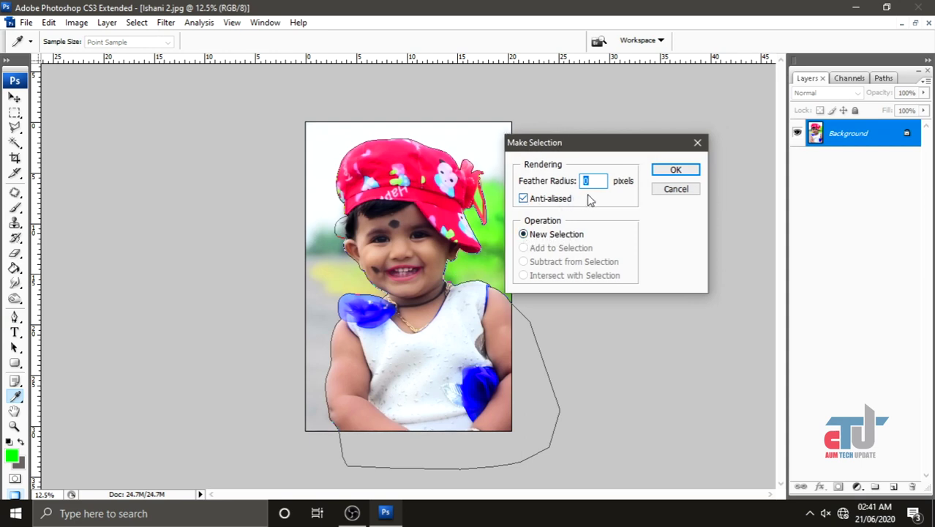
left_click(674, 171)
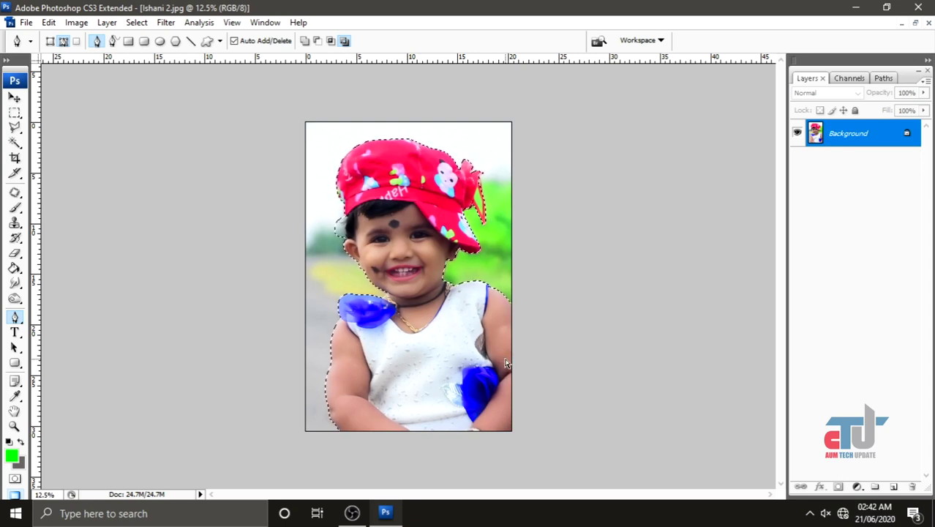
Step: Copy the selected child to Layer 1 with Ctrl+J and hide the Background layer
key("ctrl+j")
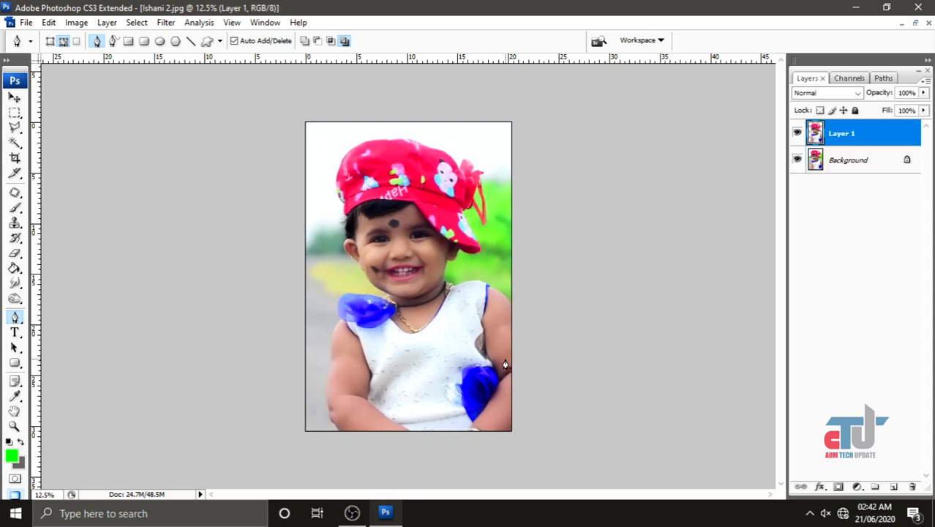
key("ctrl+minus")
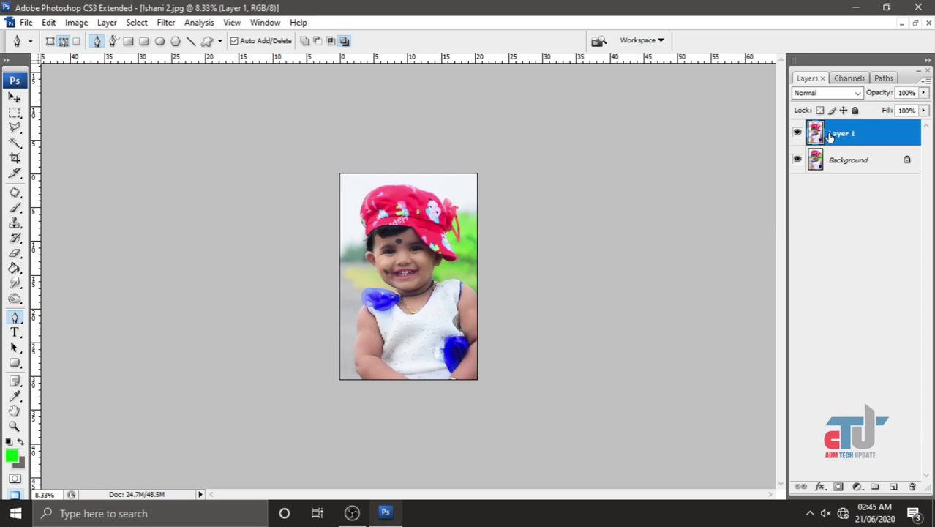
left_click(838, 138)
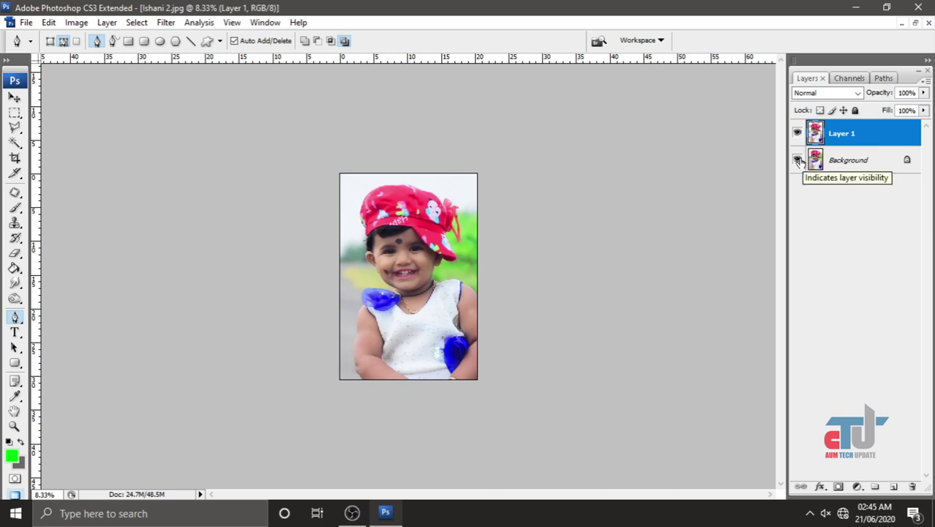
left_click(798, 159)
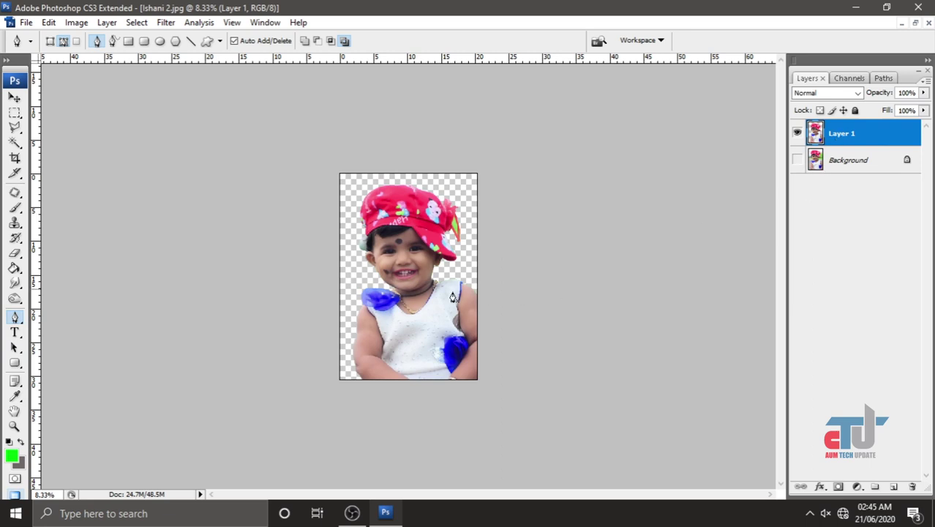
Step: Zoom in and out on the cut-out, settling closer on the child's face and cap
key("ctrl+plus")
key("ctrl+plus")
key("ctrl+minus")
key("ctrl+minus")
key("ctrl+plus")
key("ctrl+plus")
key("ctrl+plus")
key("ctrl+minus")
key("ctrl+minus")
key("ctrl+minus")
key("ctrl+plus")
key("ctrl+plus")
key("ctrl+minus")
key("ctrl+plus")
key("ctrl+plus")
key("ctrl+minus")
key("ctrl+minus")
key("ctrl+plus")
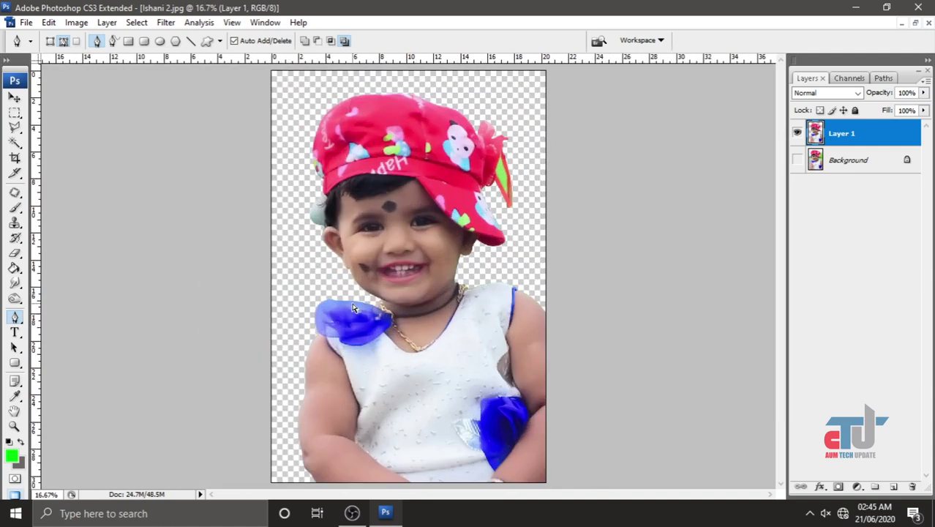
key("ctrl+plus")
key("ctrl+plus")
key("ctrl+minus")
key("ctrl+minus")
key("ctrl+plus")
key("ctrl+minus")
key("ctrl+plus")
key("ctrl+plus")
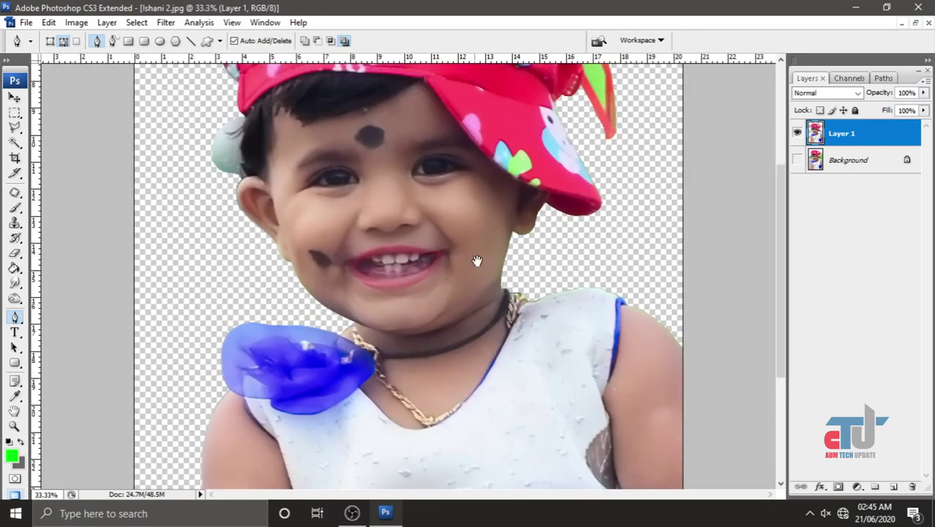
Step: Pan to the cap, keep Layer 1 active, and zoom further onto the ribbon
scroll(477, 261, "up", 3)
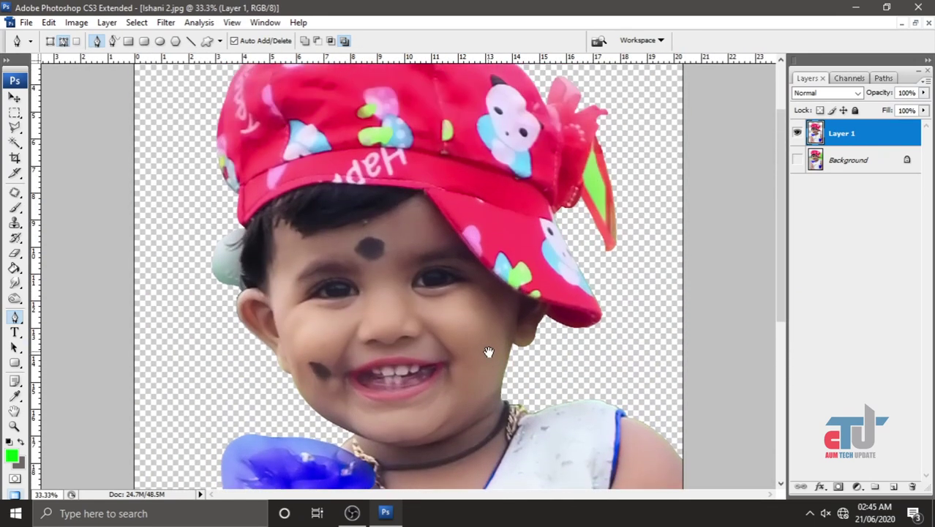
left_click(598, 193)
key("ctrl+plus")
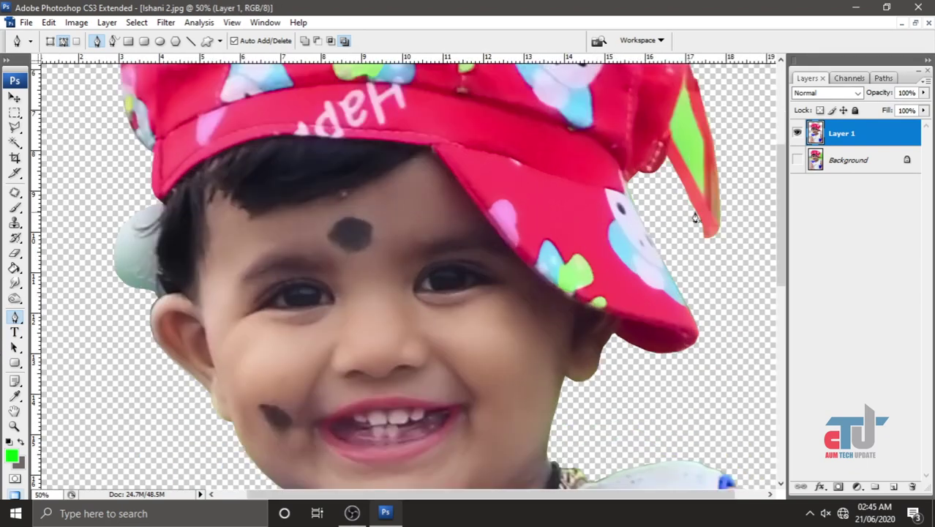
scroll(669, 249, "up", 2)
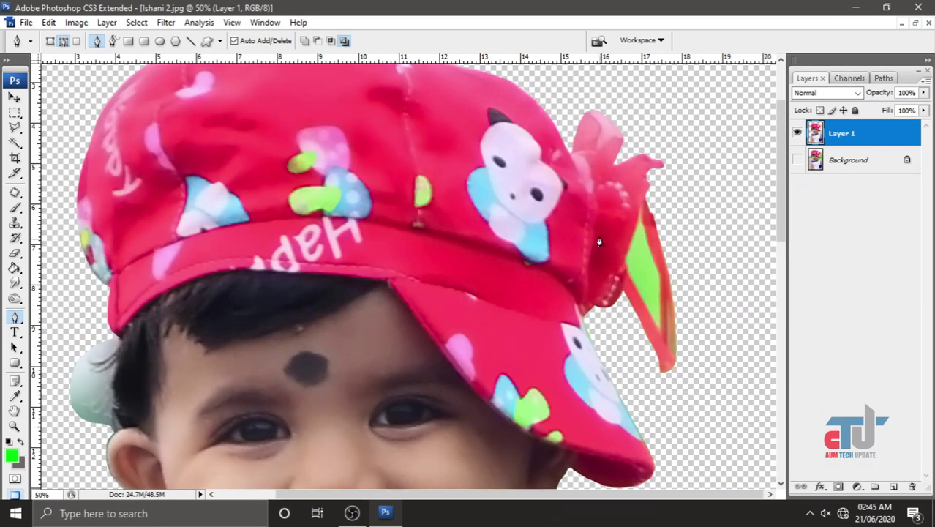
left_click(838, 139)
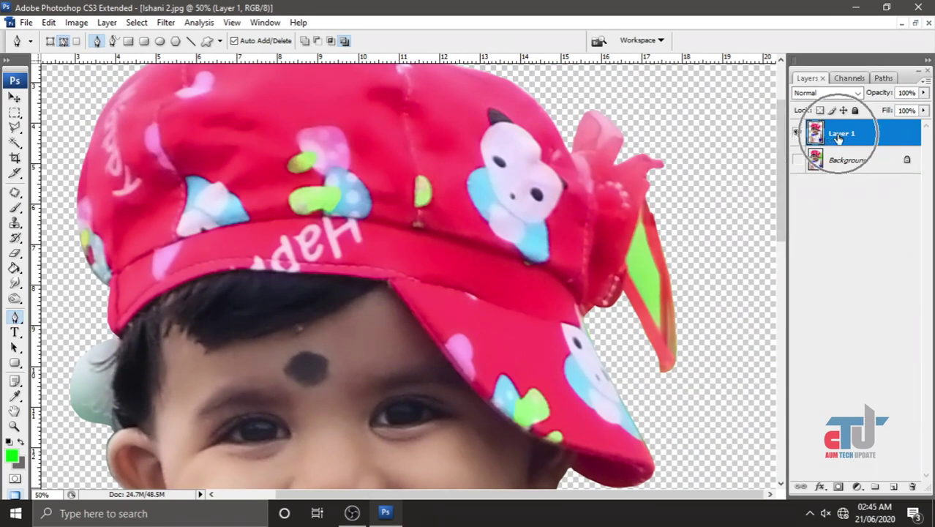
left_click(833, 141)
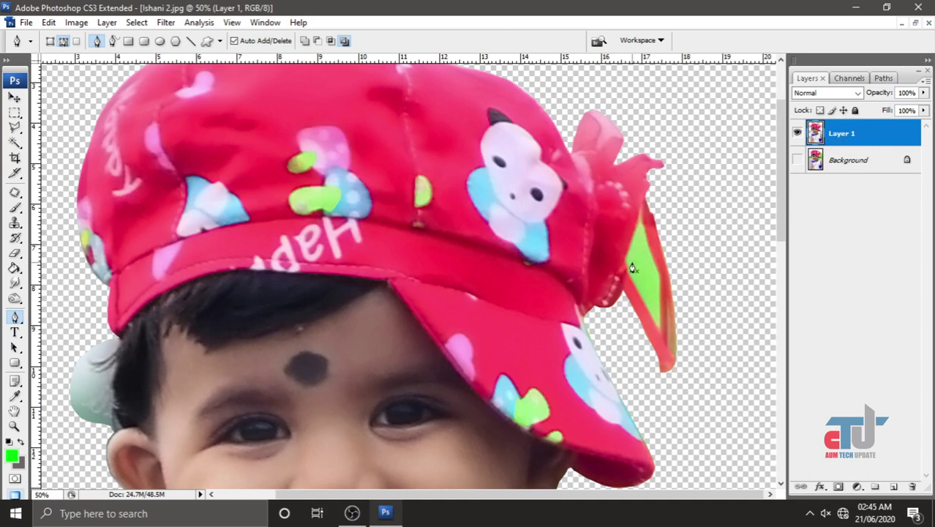
key("ctrl+plus")
Step: Place Pen anchors from the green patch's top tip down to its bottom, closing the outline
left_click_drag(657, 260, 573, 265)
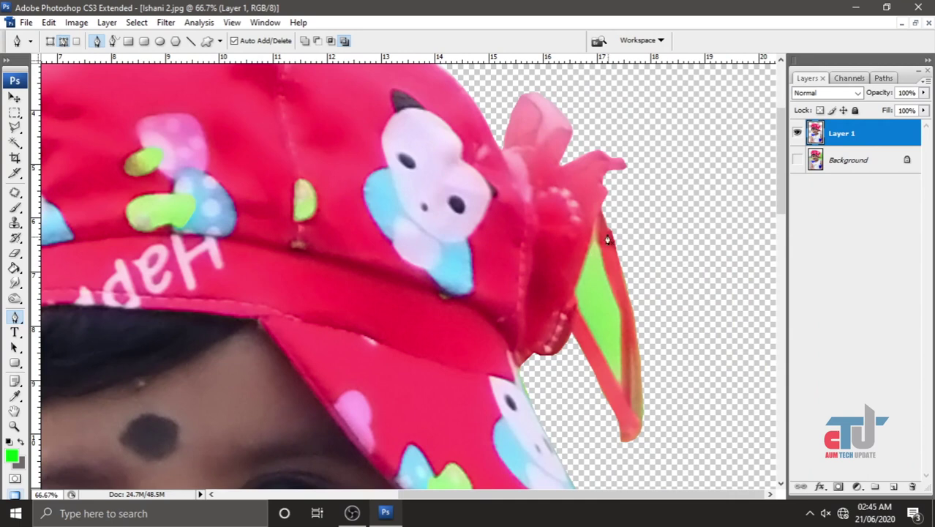
left_click_drag(597, 215, 597, 233)
left_click_drag(607, 282, 614, 306)
left_click(621, 381)
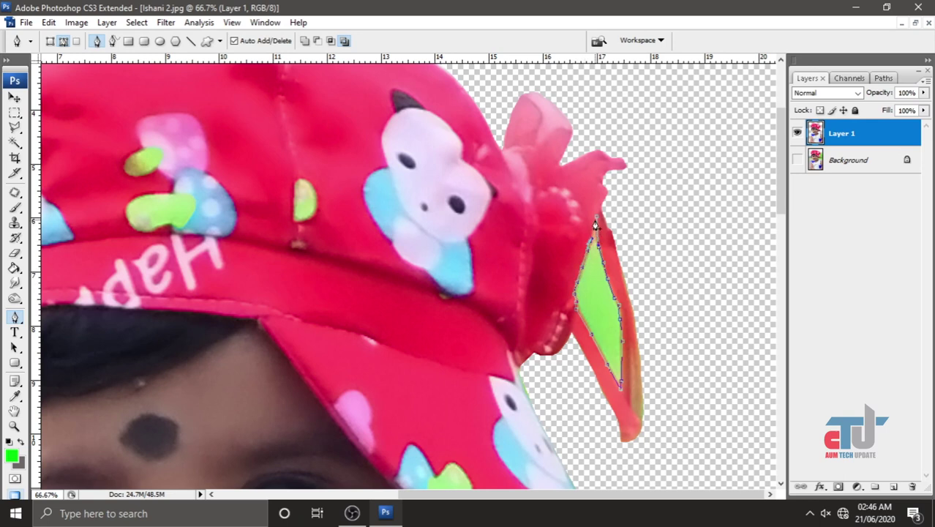
left_click(596, 223)
Step: Convert the patch path to a selection, delete the green area, then pick Polygonal Lasso
right_click(598, 293)
left_click(658, 351)
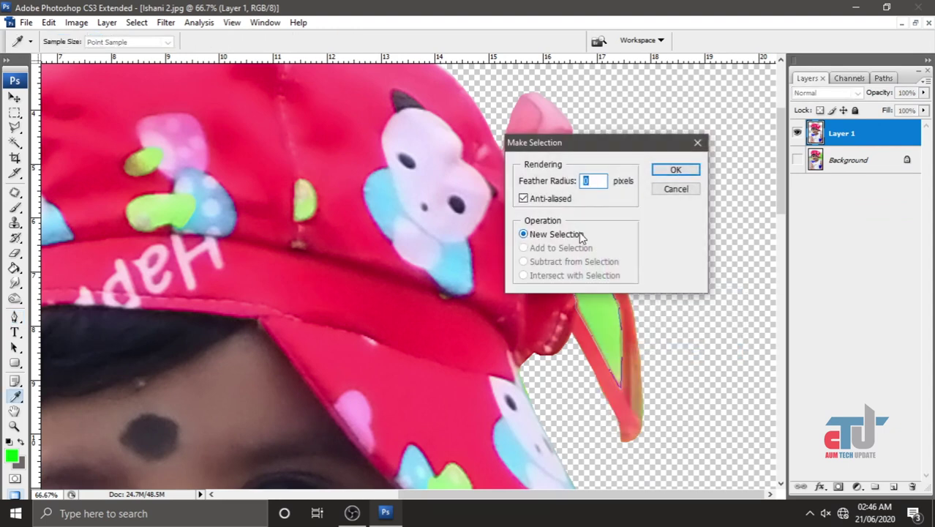
left_click(667, 172)
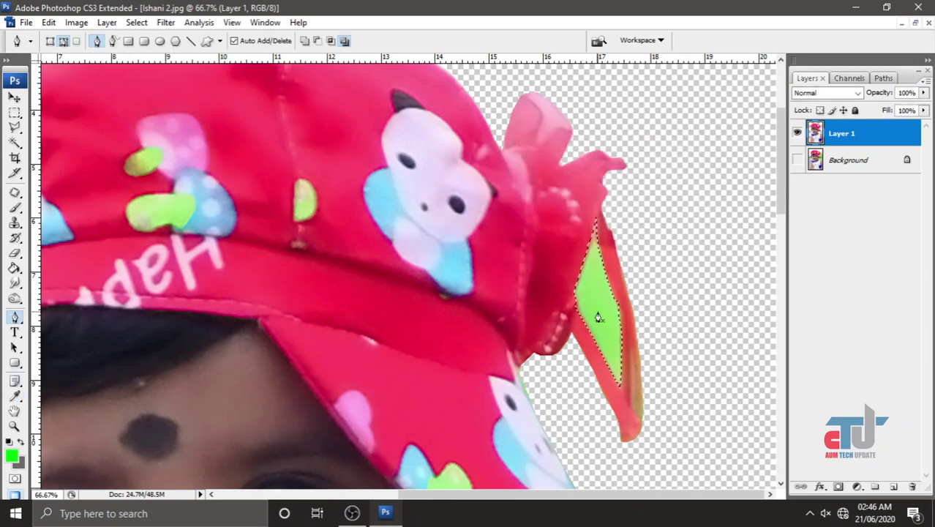
key("Delete")
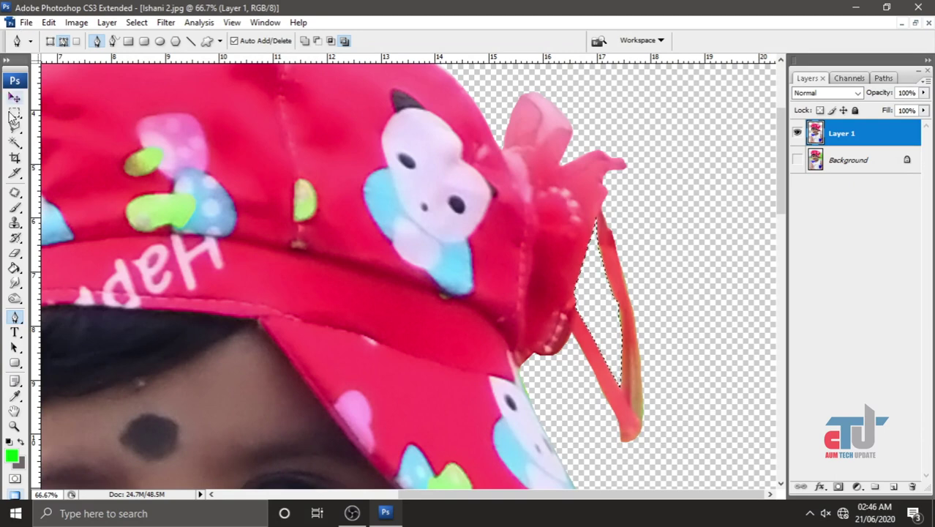
left_click(15, 126)
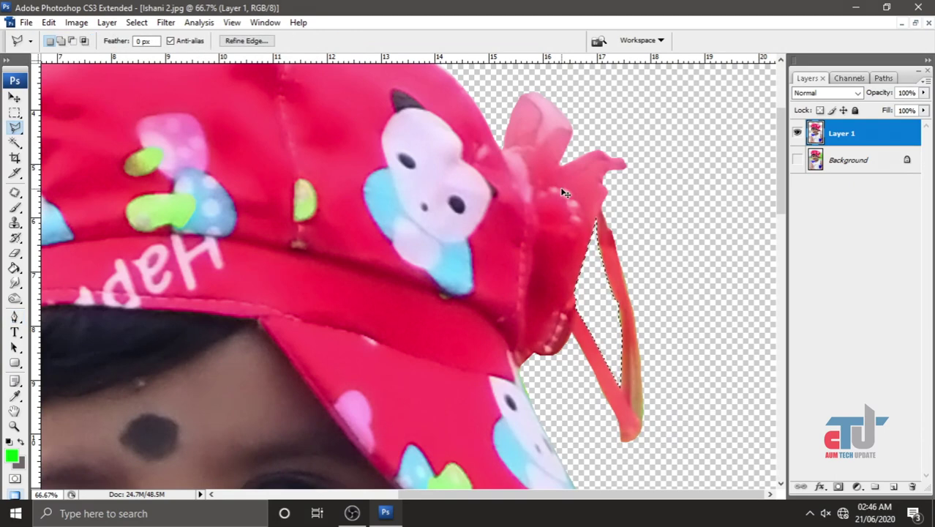
key("ctrl+minus")
key("ctrl+minus")
key("ctrl+minus")
key("ctrl+minus")
key("ctrl+minus")
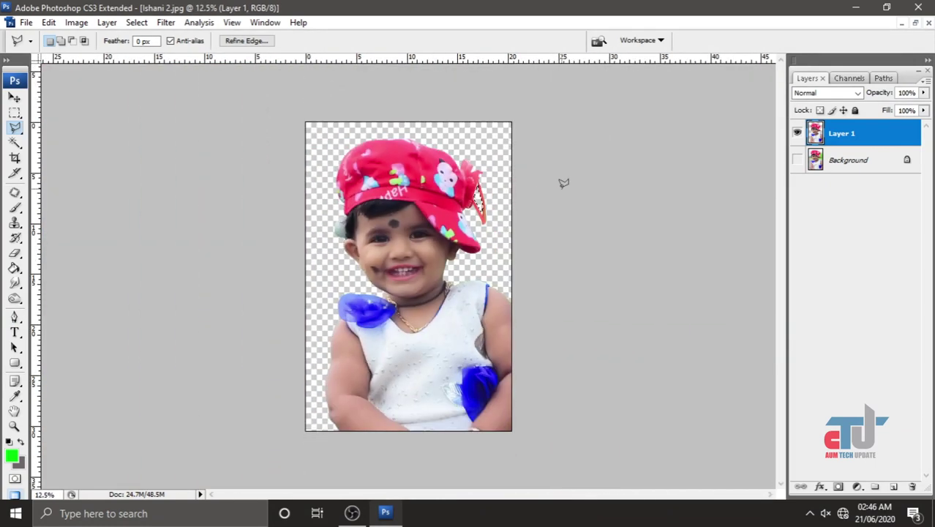
Step: Drop the ribbon selection and unfinished lasso, then show the Background layer behind the child
key("ctrl+d")
left_click(514, 198)
key("ctrl+plus")
key("ctrl+minus")
key("Escape")
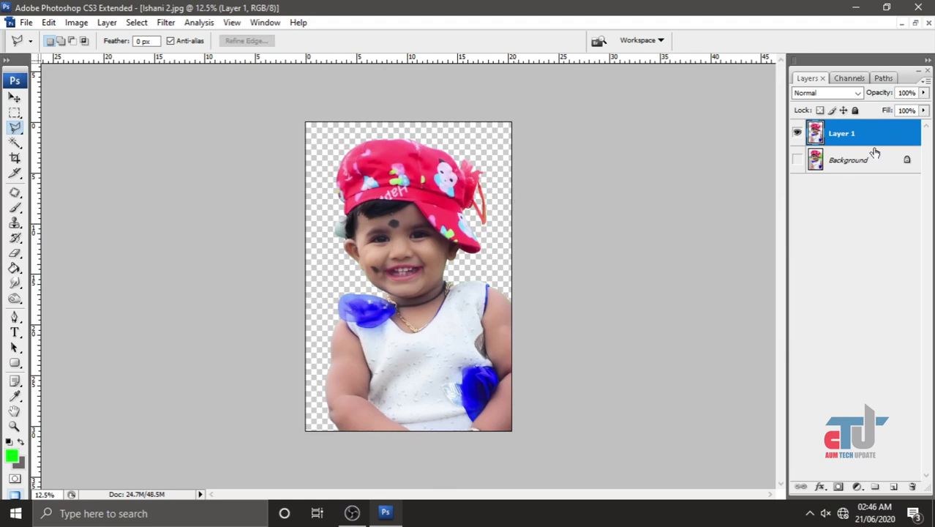
left_click(798, 160)
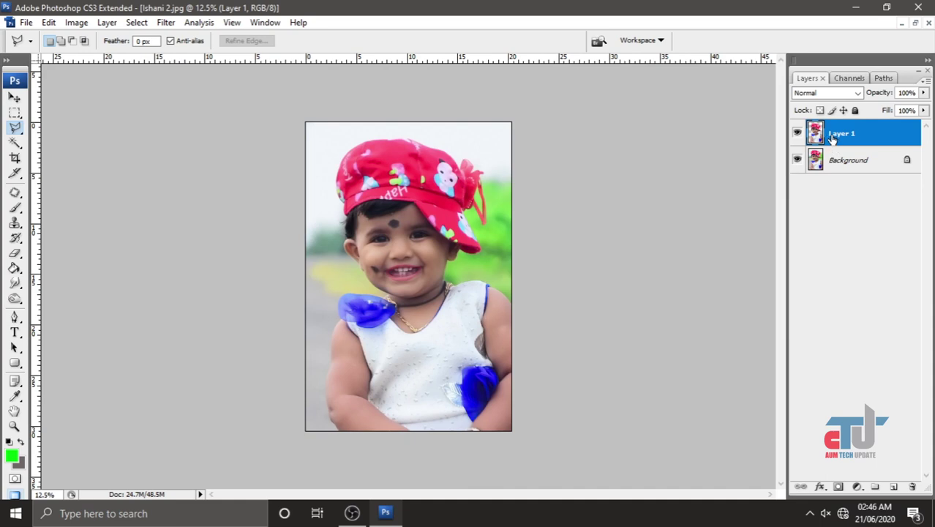
Step: Compare the cut-out with and without the Background layer, leaving the Background hidden
left_click(798, 160)
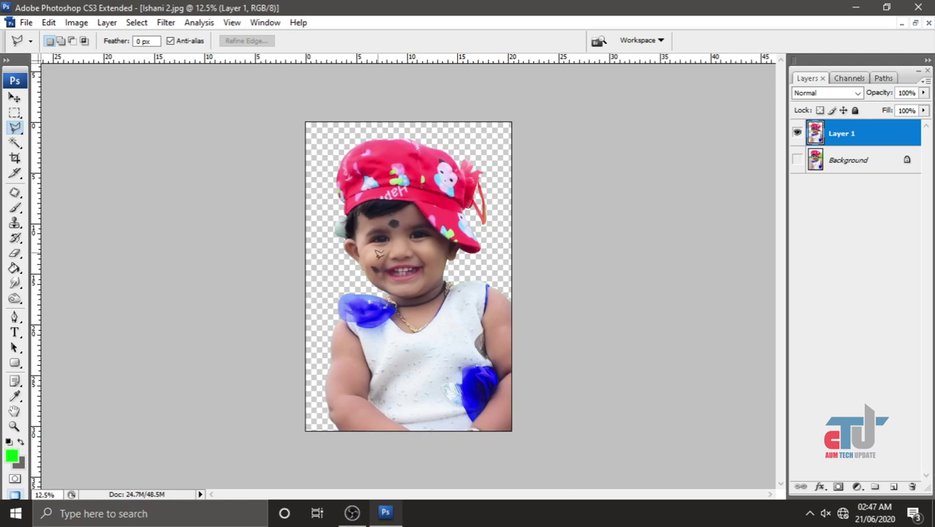
left_click(797, 161)
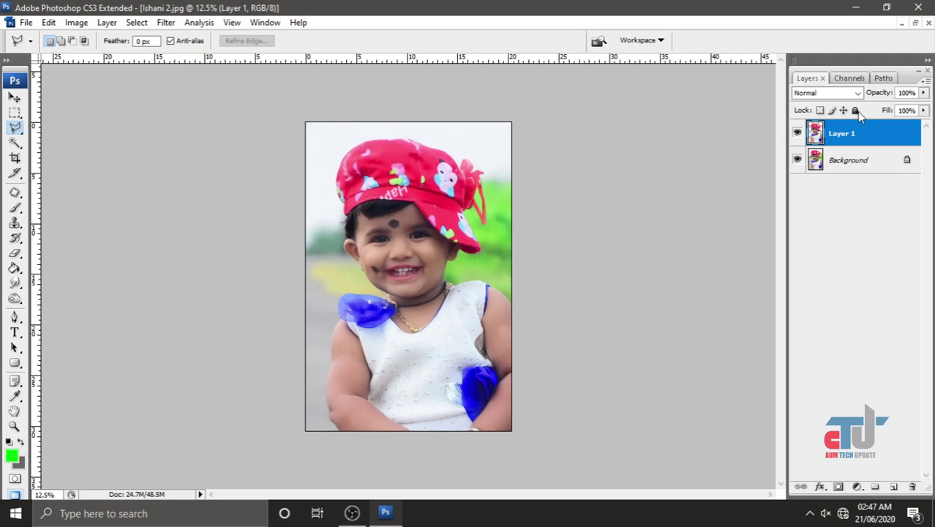
left_click(797, 160)
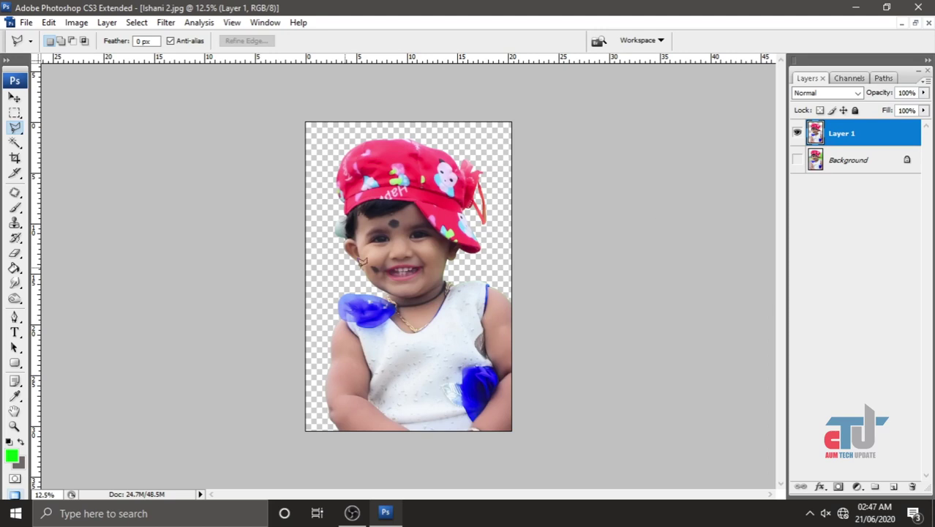